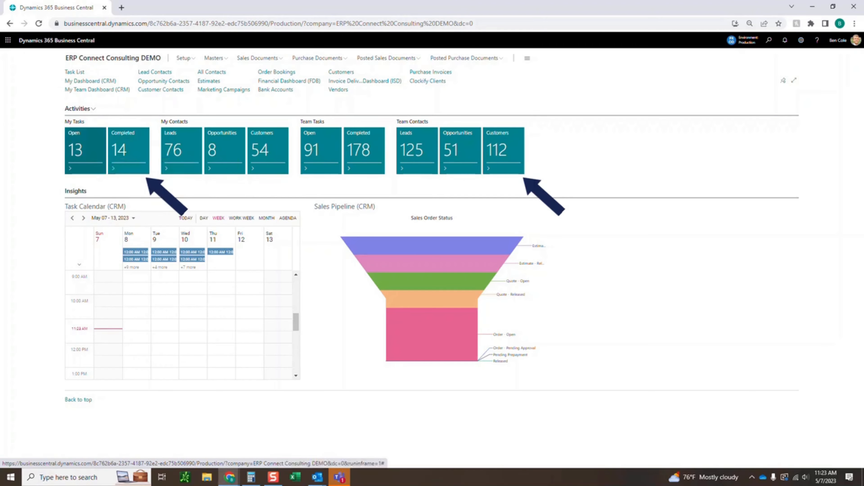
- View the lists behind the Open and Completed tiles of My Tasks, and return to the role center
{"action": "left_click", "coordinate": [85, 150]}
{"action": "left_click", "coordinate": [68, 57]}
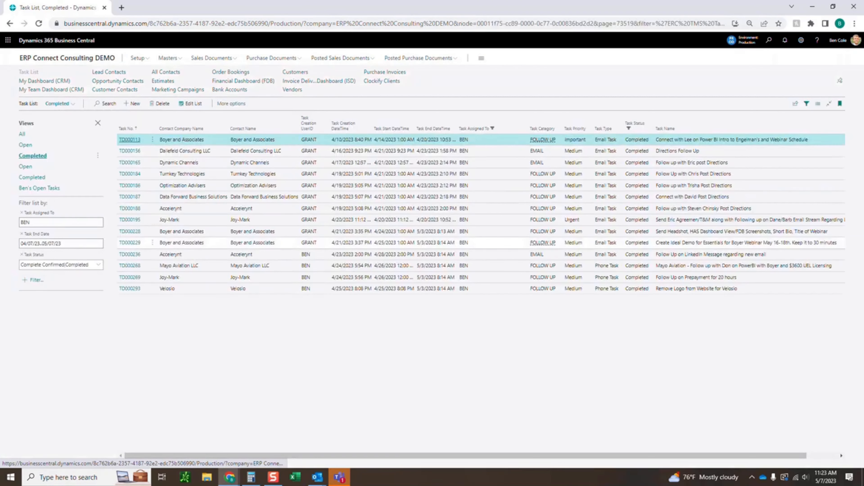
{"action": "left_click", "coordinate": [67, 58]}
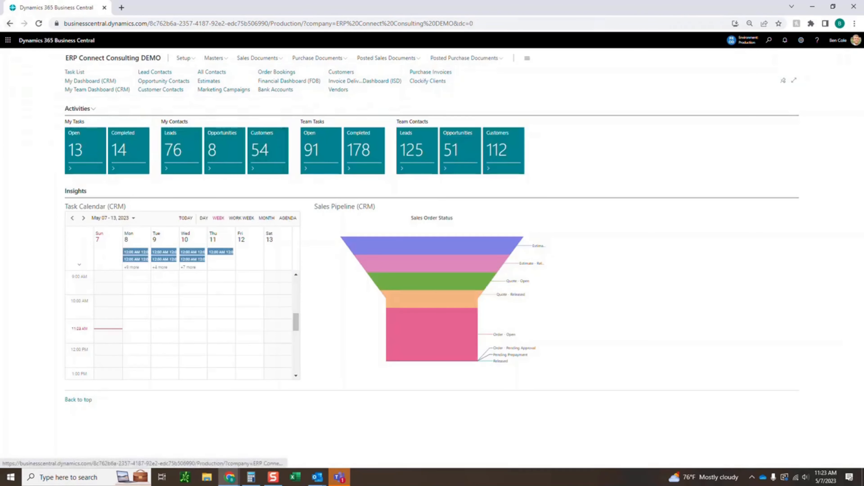
- Look through the team's open task list from the Team Tasks group and return to the role center
{"action": "left_click", "coordinate": [321, 152]}
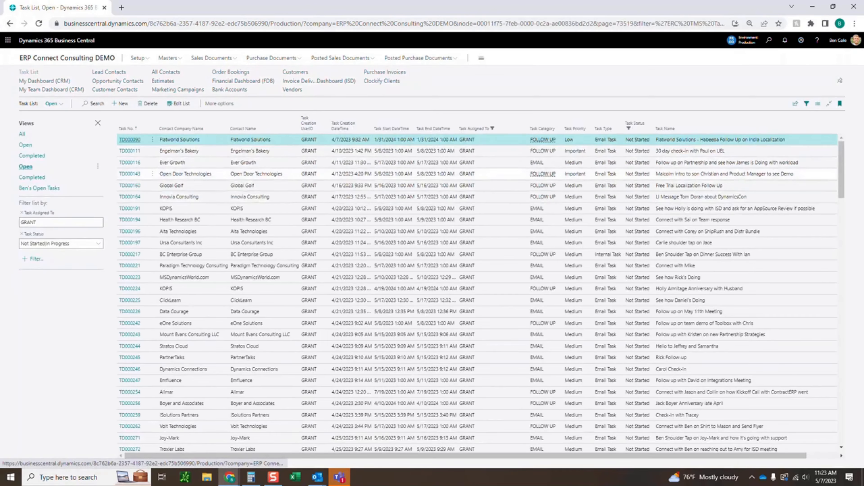
{"action": "scroll", "coordinate": [477, 293], "scroll_direction": "down", "scroll_amount": 10}
{"action": "left_click", "coordinate": [9, 23]}
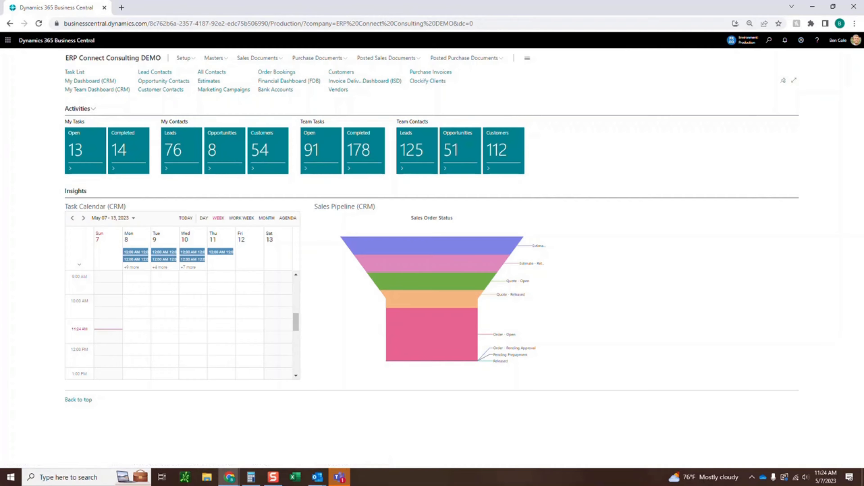
- Show the Task Calendar as an agenda and review the week's tasks and the Sales Pipeline funnel
{"action": "left_click", "coordinate": [287, 218]}
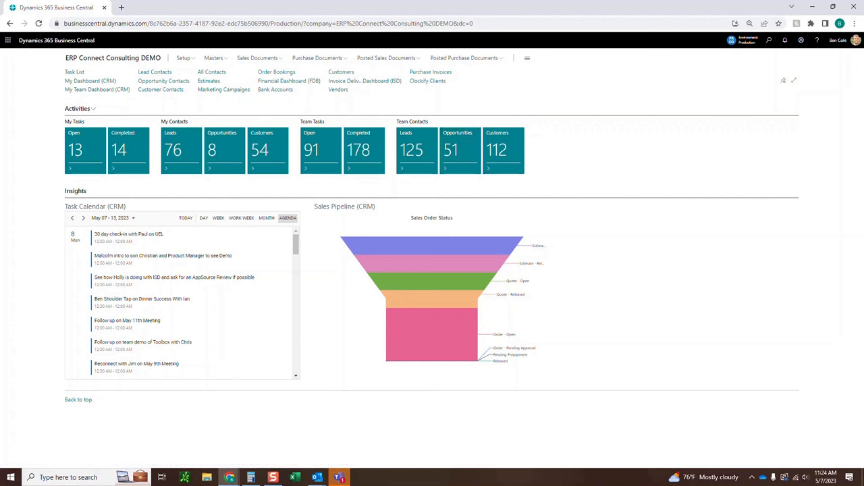
{"action": "mouse_move", "coordinate": [432, 298]}
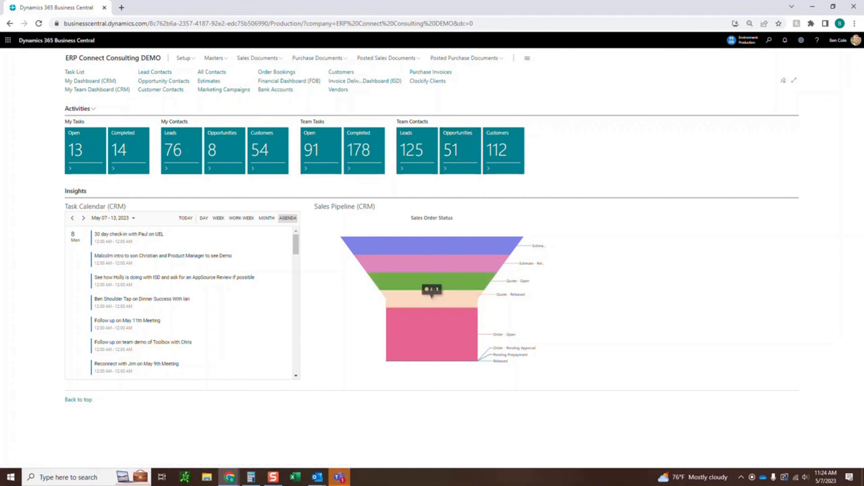
{"action": "mouse_move", "coordinate": [433, 336]}
{"action": "scroll", "coordinate": [285, 316], "scroll_direction": "down", "scroll_amount": 3}
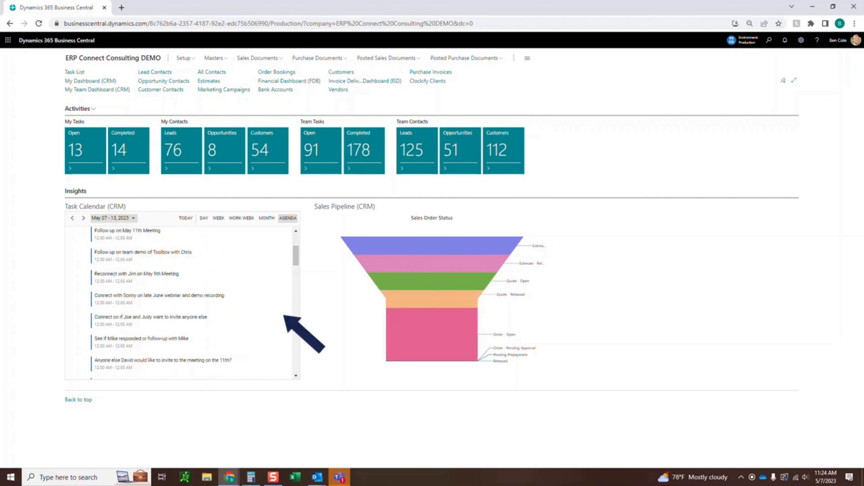
{"action": "scroll", "coordinate": [285, 316], "scroll_direction": "down", "scroll_amount": 5}
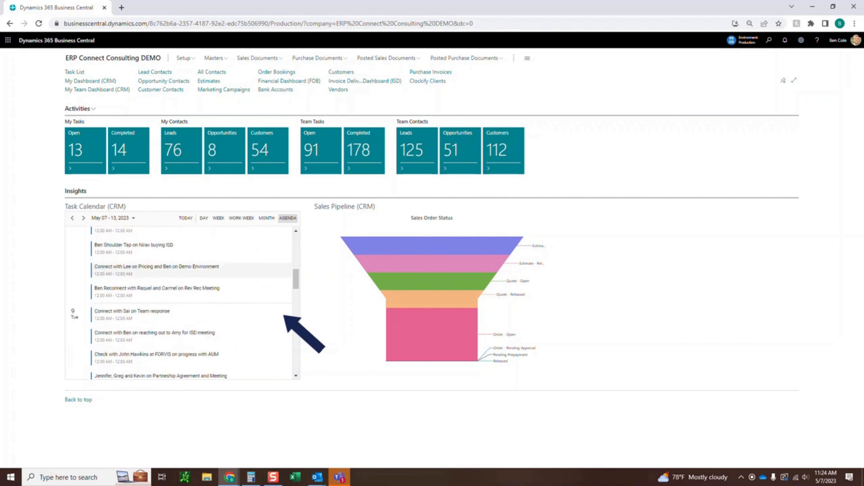
{"action": "scroll", "coordinate": [285, 316], "scroll_direction": "down", "scroll_amount": 5}
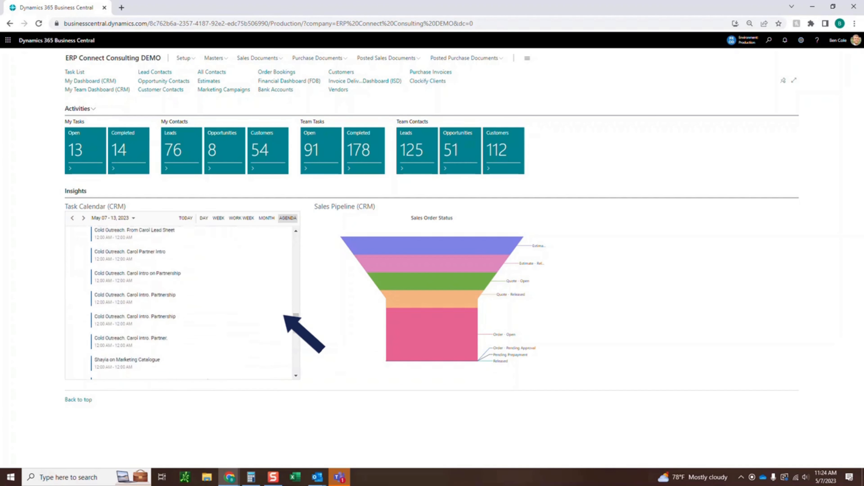
{"action": "scroll", "coordinate": [285, 316], "scroll_direction": "up", "scroll_amount": 10}
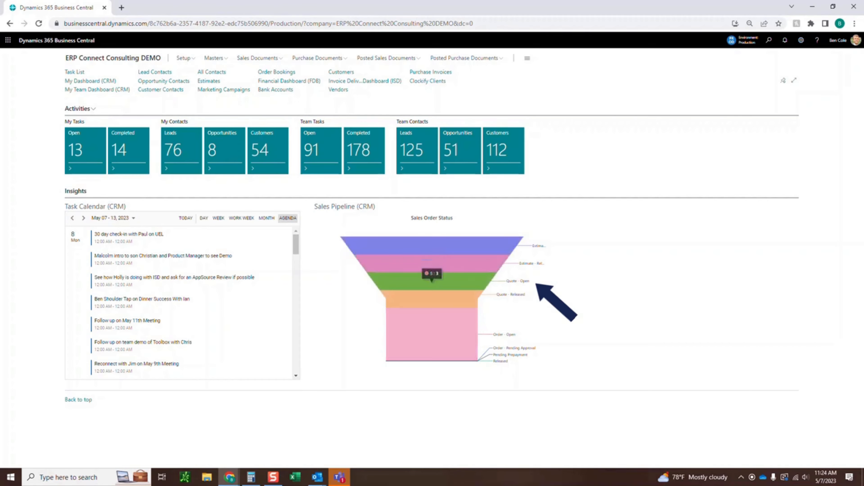
- Change the role to CRM Agent in My Settings and apply the change
{"action": "left_click", "coordinate": [802, 40]}
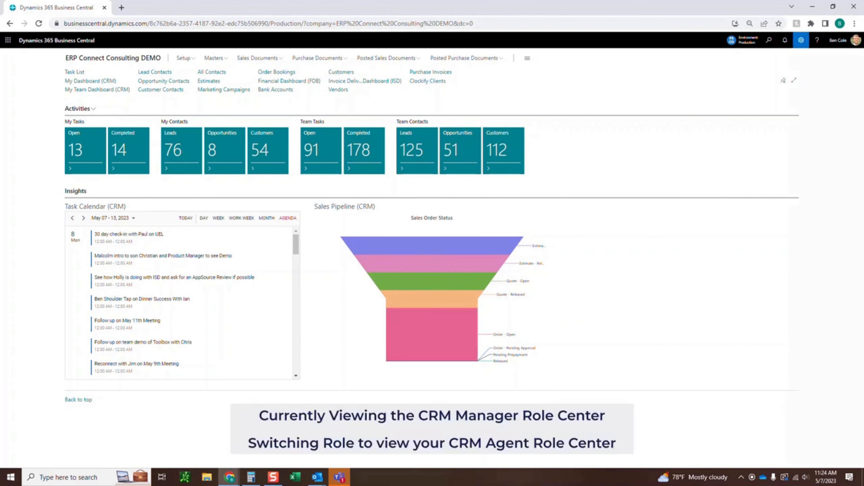
{"action": "left_click", "coordinate": [773, 95]}
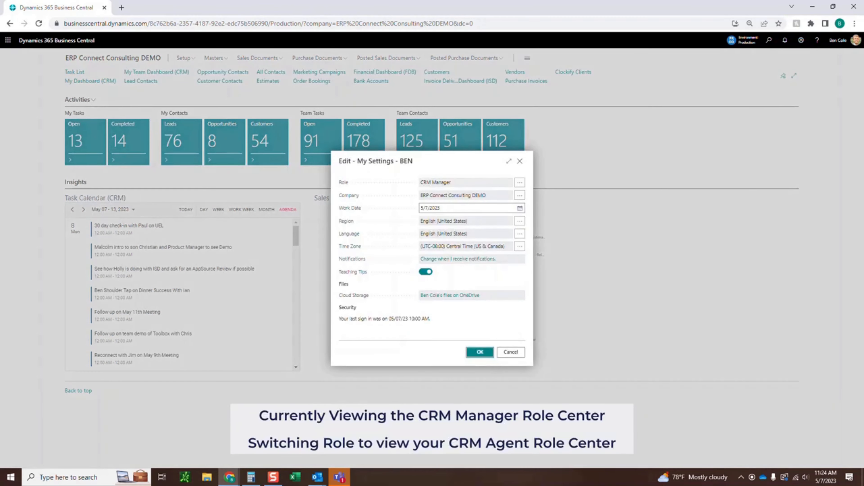
{"action": "left_click", "coordinate": [520, 183]}
{"action": "left_click", "coordinate": [333, 158]}
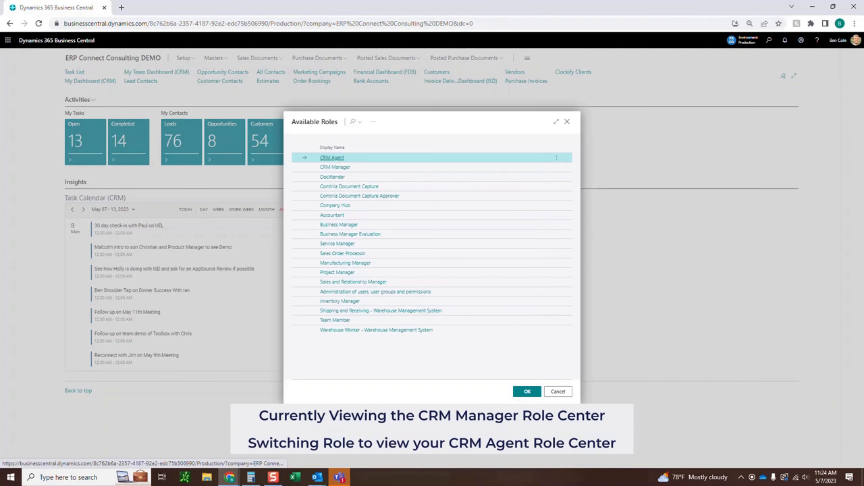
{"action": "left_click", "coordinate": [528, 391]}
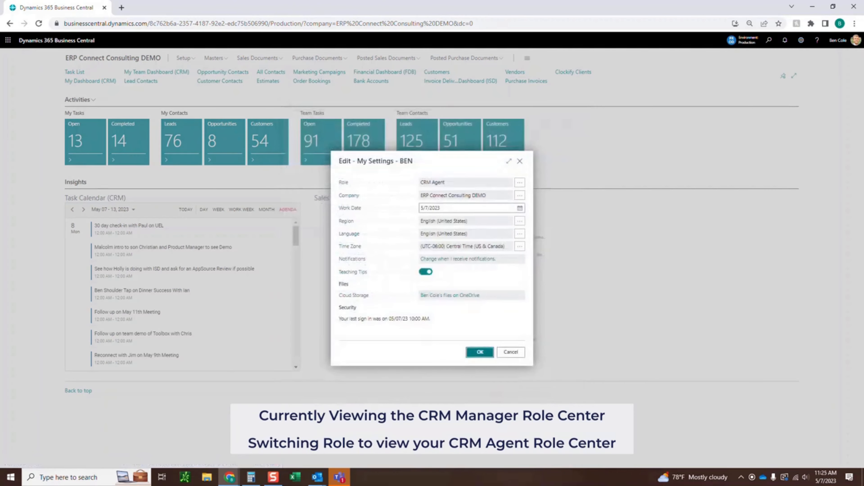
{"action": "left_click", "coordinate": [480, 352]}
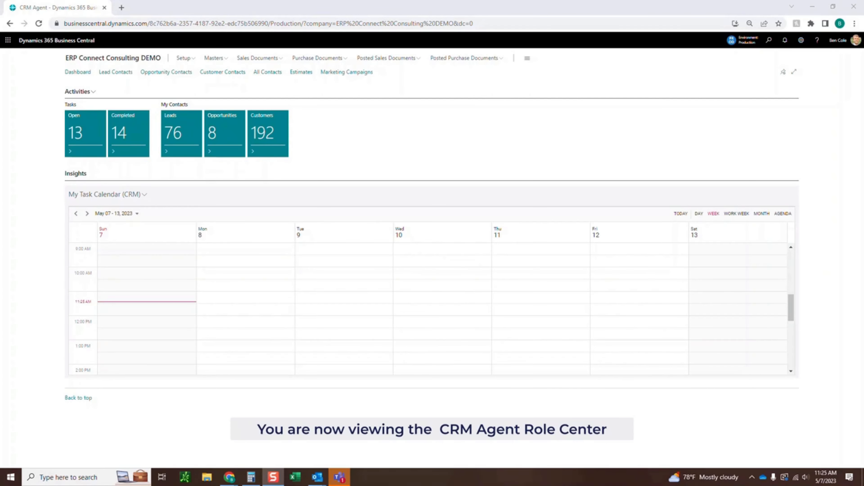
- Show My Task Calendar as an agenda, then view the agent's open tasks list and return to the role center
{"action": "left_click", "coordinate": [783, 214]}
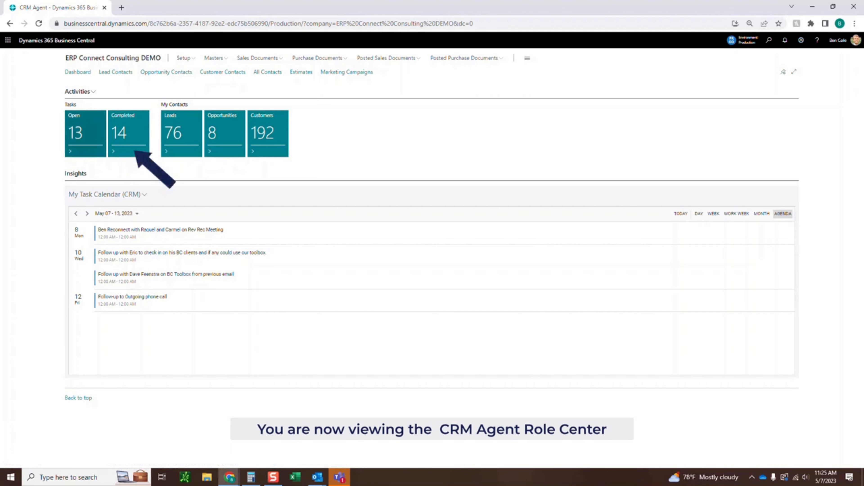
{"action": "left_click", "coordinate": [86, 133]}
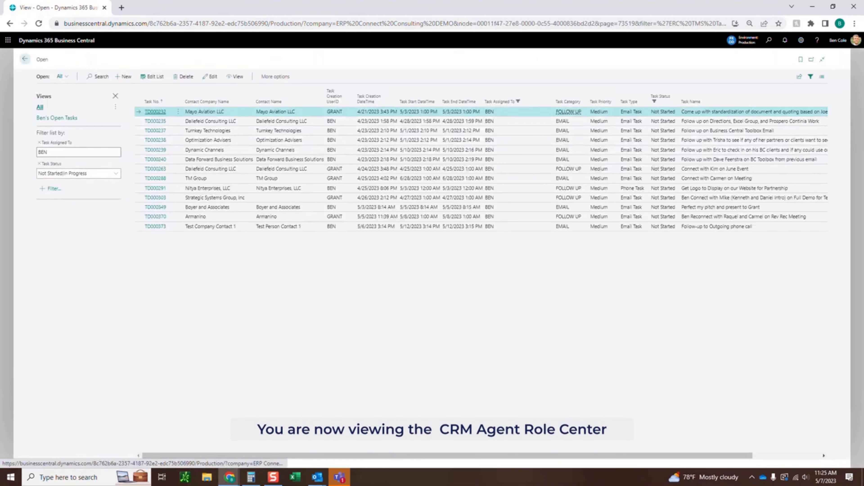
{"action": "left_click", "coordinate": [25, 59]}
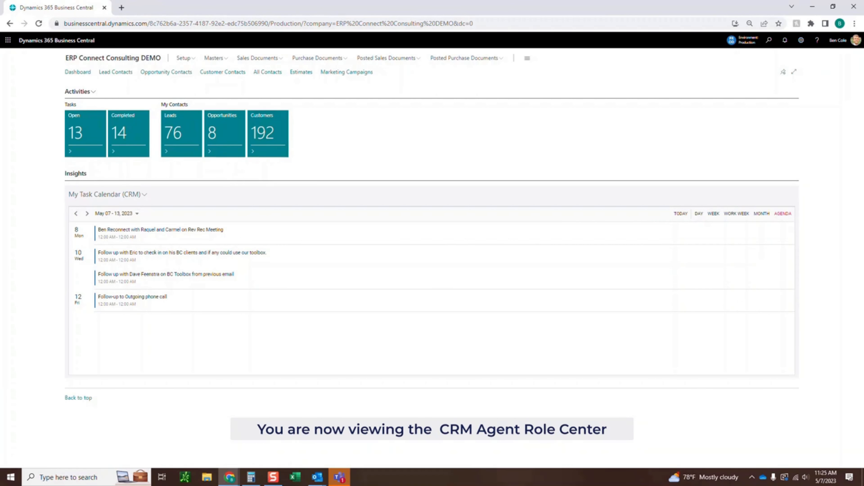
- Show My Task Calendar by day and look through the pages offered under Setup, Masters and Sales Documents
{"action": "left_click", "coordinate": [698, 214]}
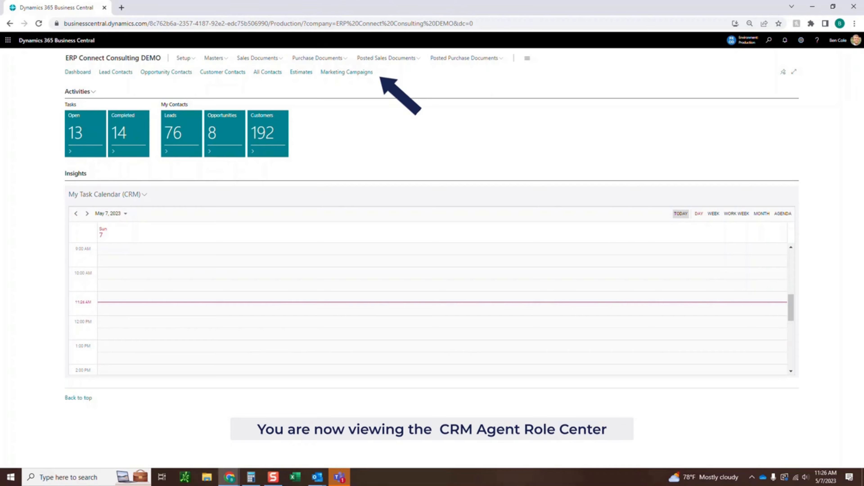
{"action": "left_click", "coordinate": [184, 58]}
{"action": "left_click", "coordinate": [214, 58]}
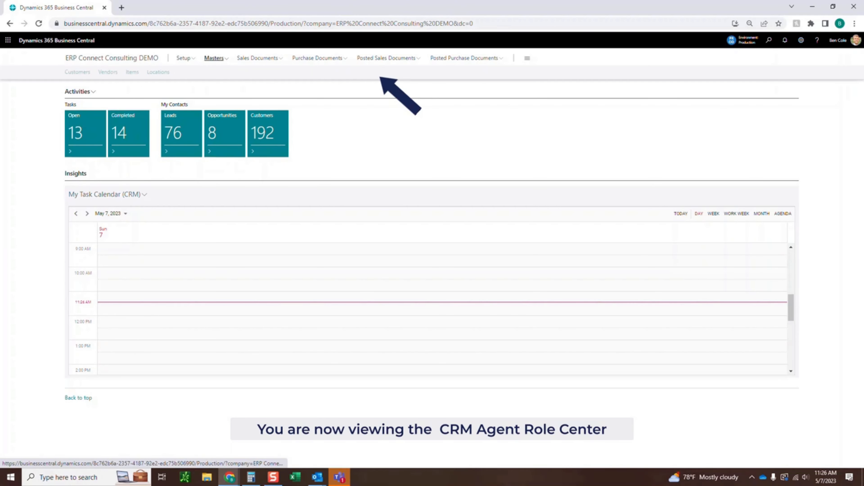
{"action": "left_click", "coordinate": [214, 58]}
{"action": "left_click", "coordinate": [258, 58]}
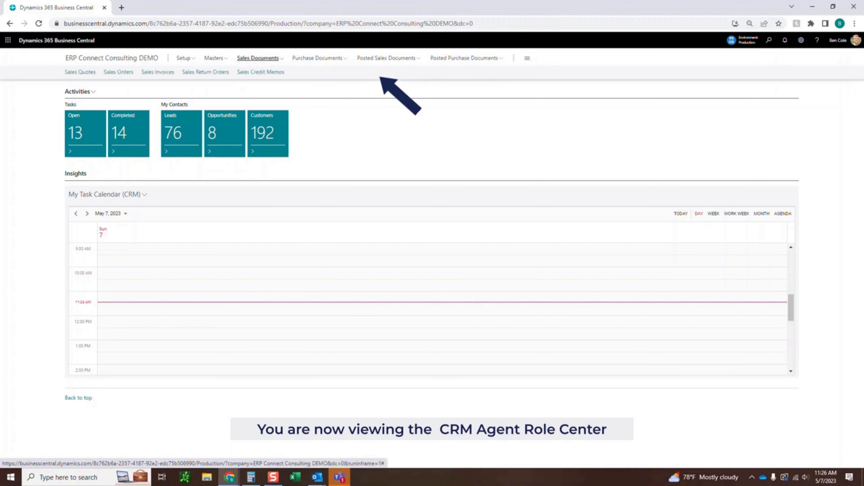
{"action": "left_click", "coordinate": [258, 58]}
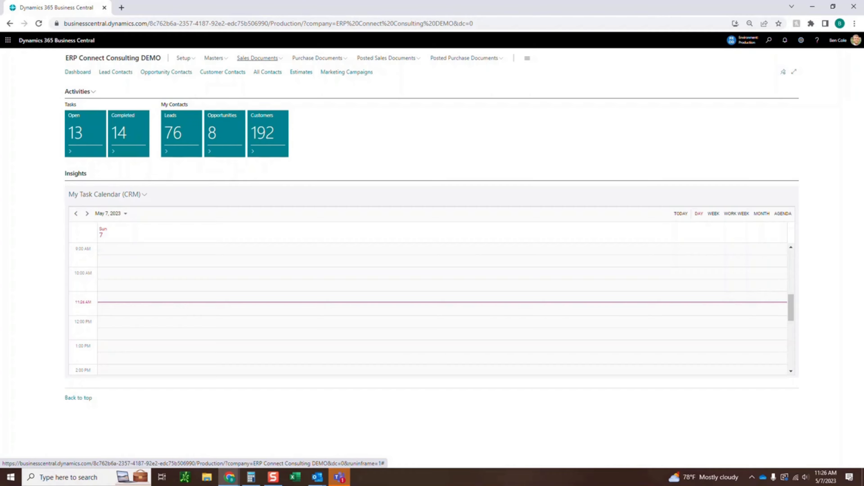
- Set the role to CRM Manager in My Settings and apply the change
{"action": "left_click", "coordinate": [801, 40]}
{"action": "left_click", "coordinate": [774, 96]}
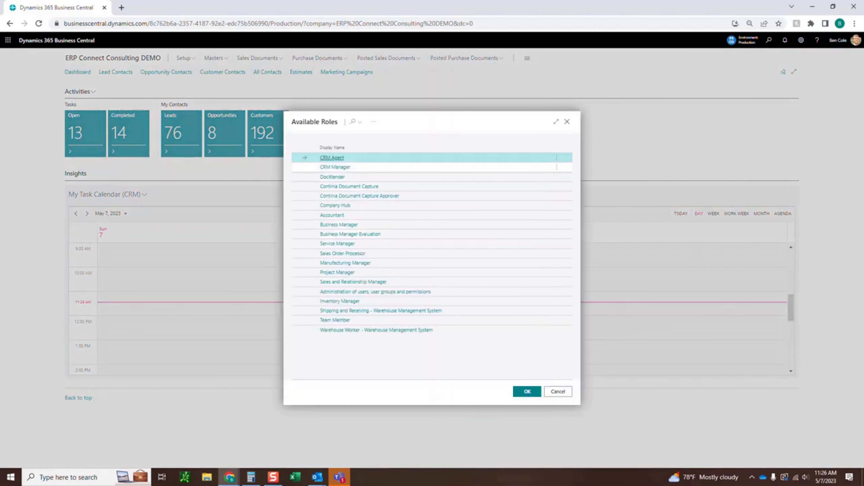
{"action": "left_click", "coordinate": [335, 167]}
{"action": "left_click", "coordinate": [527, 392]}
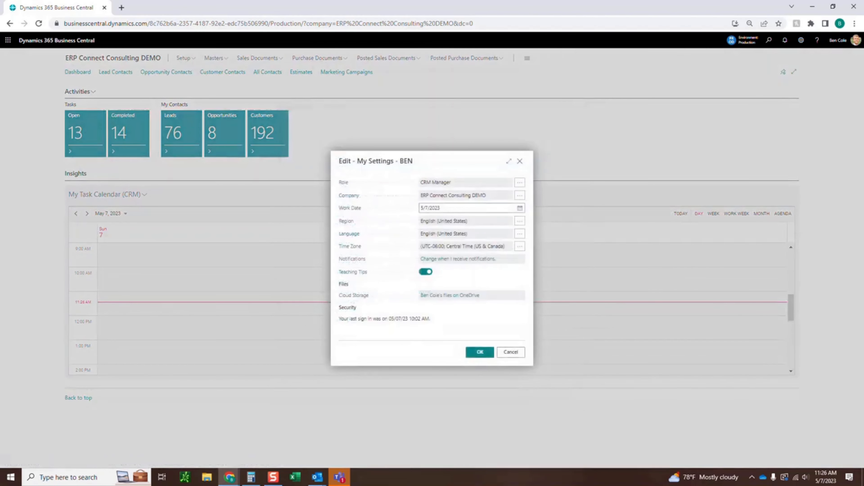
{"action": "left_click", "coordinate": [480, 352]}
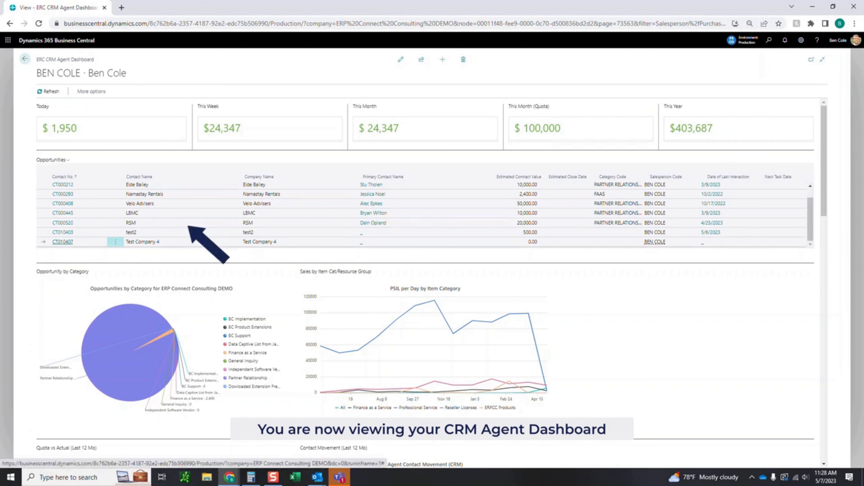
- Open the Test Company 4 opportunity's contact card, review its details, profile, checklist and documents, and close it
{"action": "left_click", "coordinate": [63, 242]}
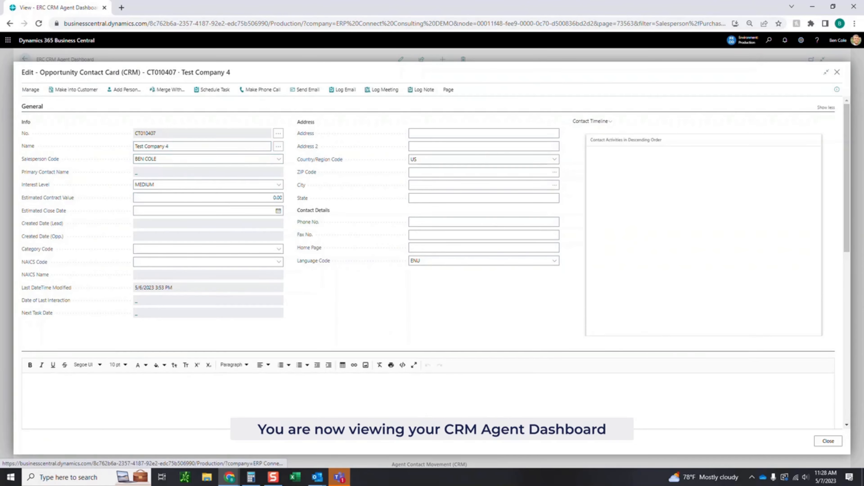
{"action": "scroll", "coordinate": [209, 172], "scroll_direction": "down", "scroll_amount": 2}
{"action": "scroll", "coordinate": [209, 172], "scroll_direction": "up", "scroll_amount": 2}
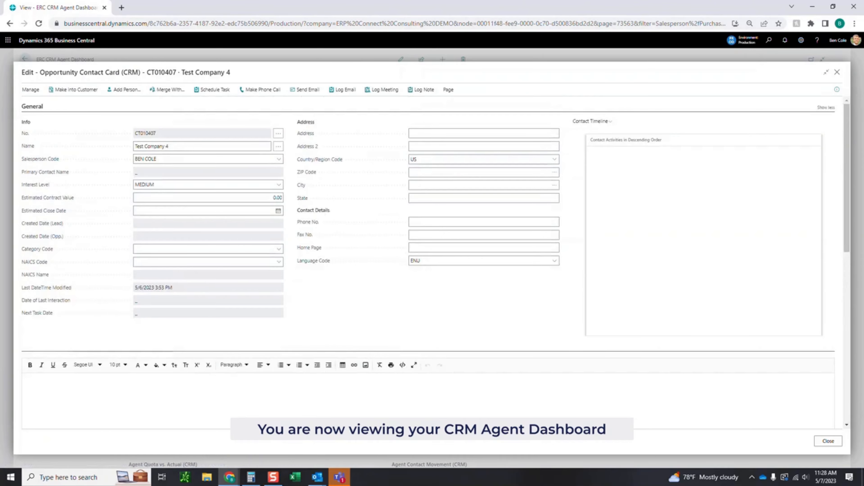
{"action": "scroll", "coordinate": [432, 261], "scroll_direction": "down", "scroll_amount": 10}
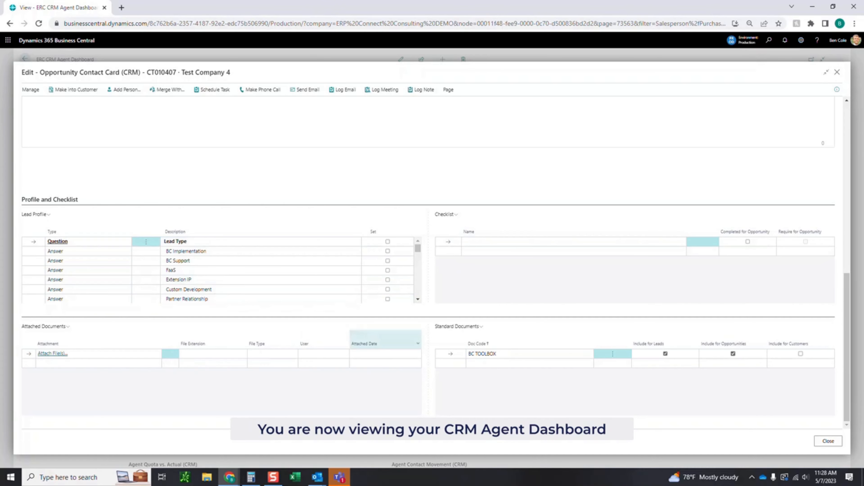
{"action": "left_click", "coordinate": [828, 441]}
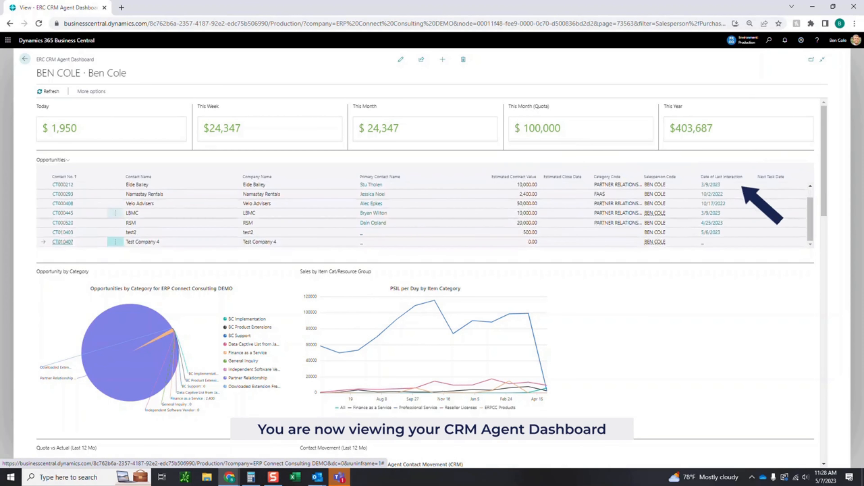
- Examine the agent dashboard's charts for opportunities by category, sales by item category, quota versus actual, and contact movement
{"action": "scroll", "coordinate": [426, 282], "scroll_direction": "down", "scroll_amount": 3}
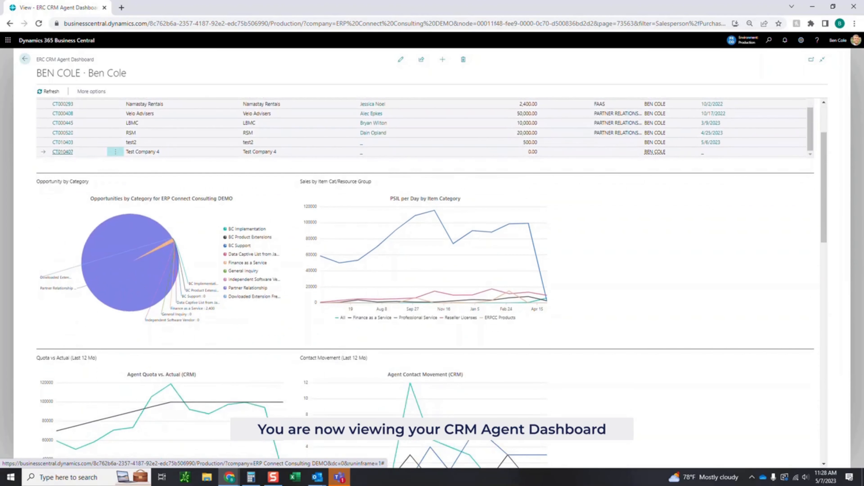
{"action": "scroll", "coordinate": [425, 283], "scroll_direction": "up", "scroll_amount": 3}
{"action": "scroll", "coordinate": [425, 283], "scroll_direction": "down", "scroll_amount": 4}
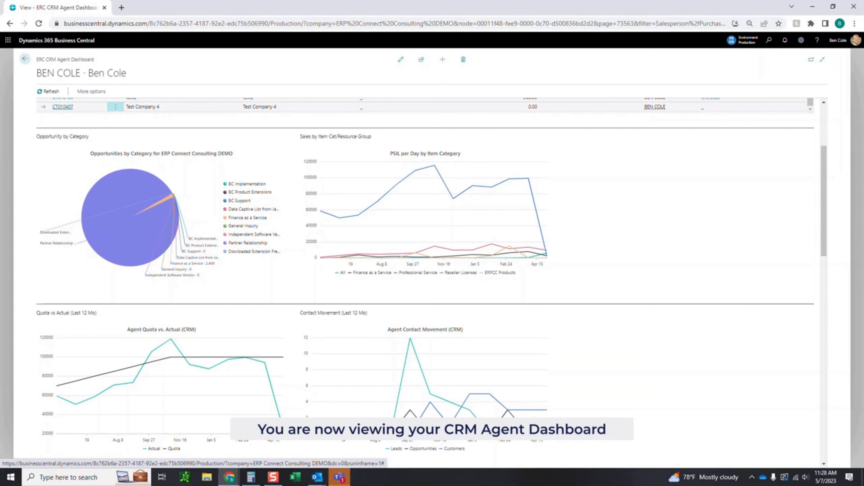
{"action": "mouse_move", "coordinate": [358, 255]}
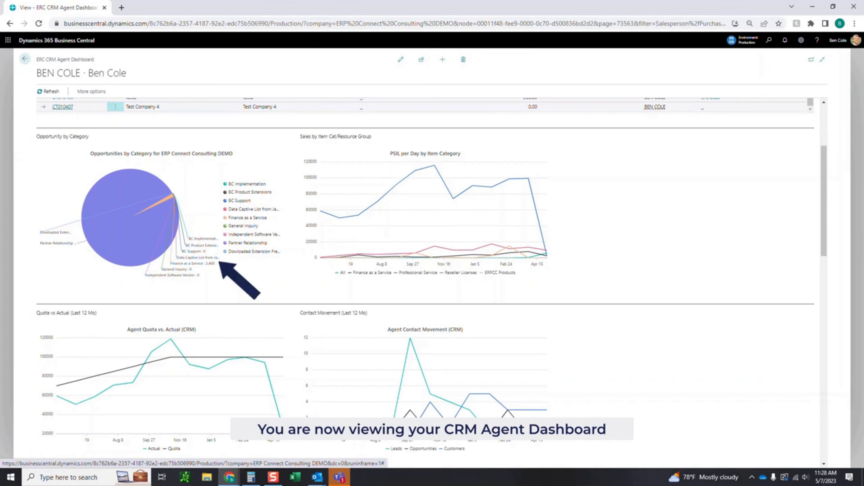
{"action": "mouse_move", "coordinate": [109, 235]}
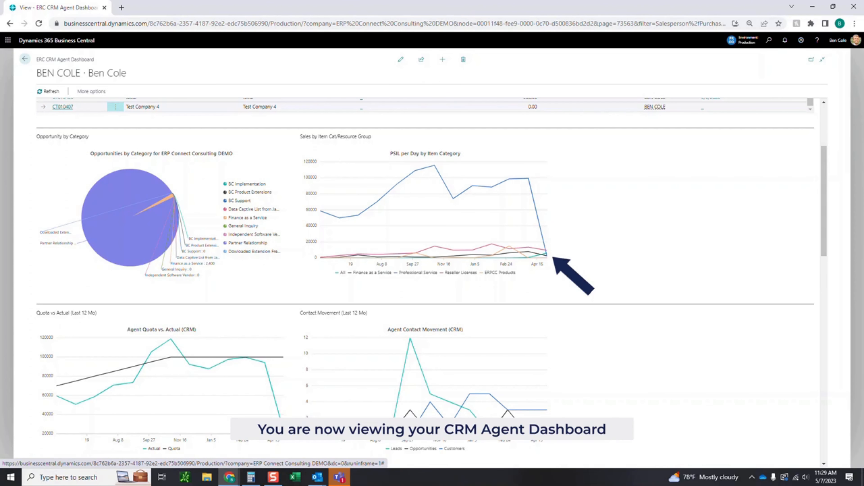
{"action": "scroll", "coordinate": [425, 273], "scroll_direction": "down", "scroll_amount": 4}
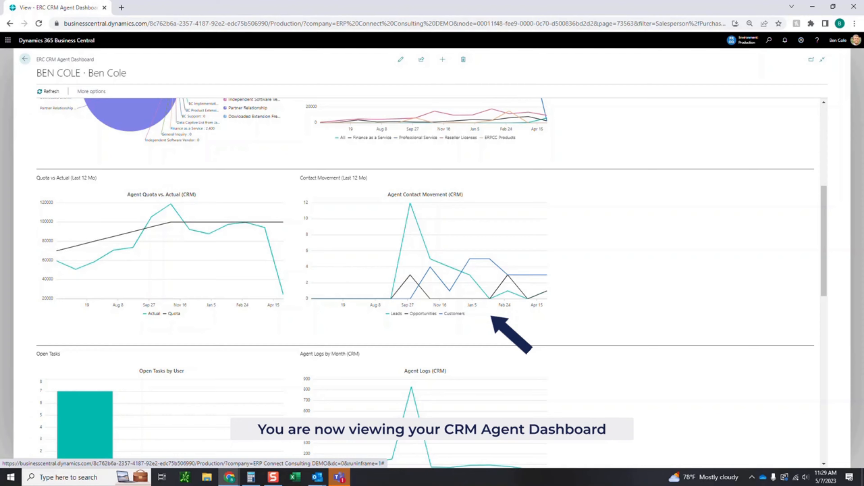
{"action": "mouse_move", "coordinate": [370, 298]}
{"action": "mouse_move", "coordinate": [410, 275]}
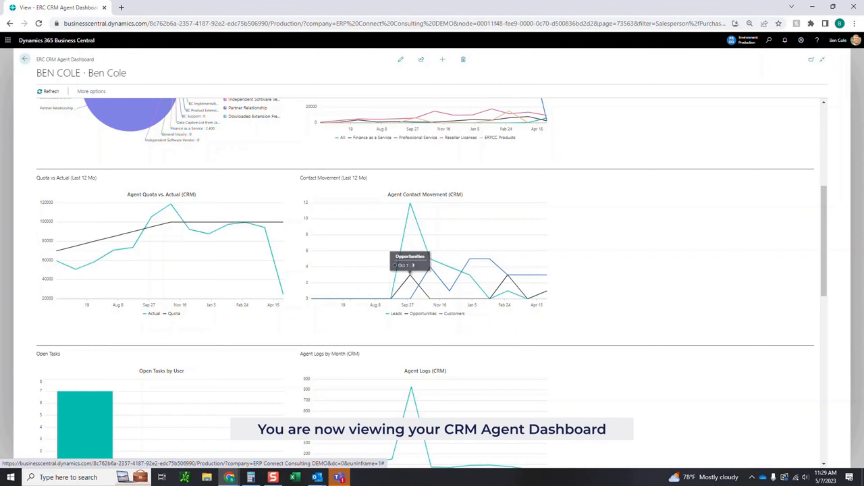
- Examine the agent dashboard's Open Tasks chart by task type and the Agent Logs by Month chart
{"action": "scroll", "coordinate": [410, 275], "scroll_direction": "down", "scroll_amount": 5}
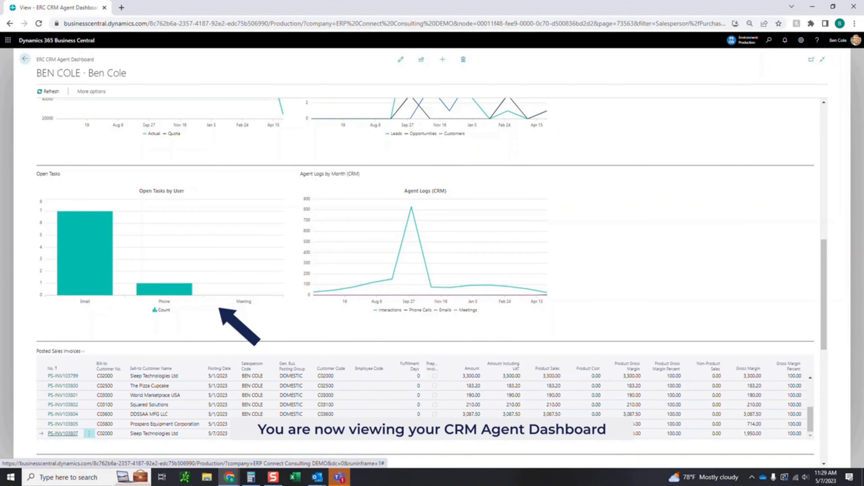
{"action": "mouse_move", "coordinate": [85, 252]}
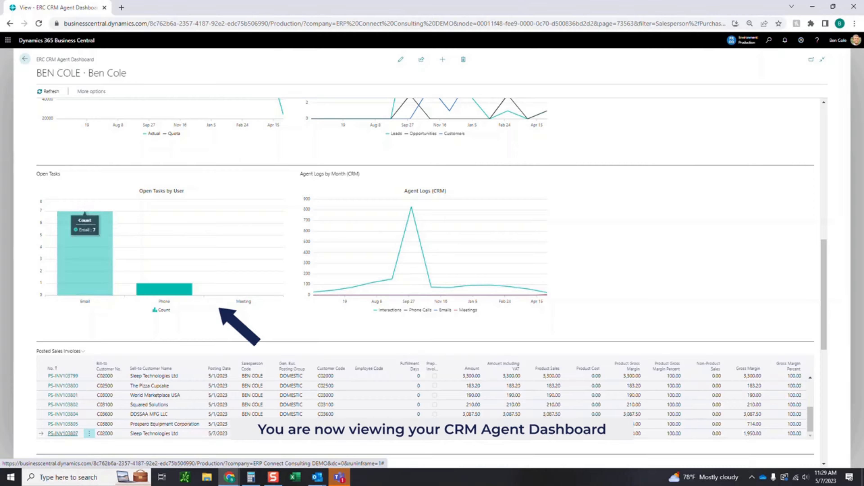
{"action": "mouse_move", "coordinate": [164, 289]}
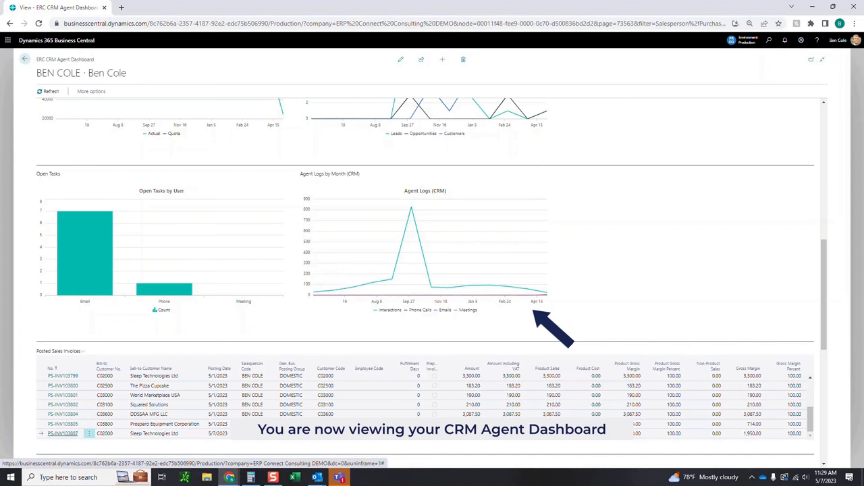
{"action": "scroll", "coordinate": [160, 238], "scroll_direction": "down", "scroll_amount": 2}
{"action": "mouse_move", "coordinate": [85, 204]}
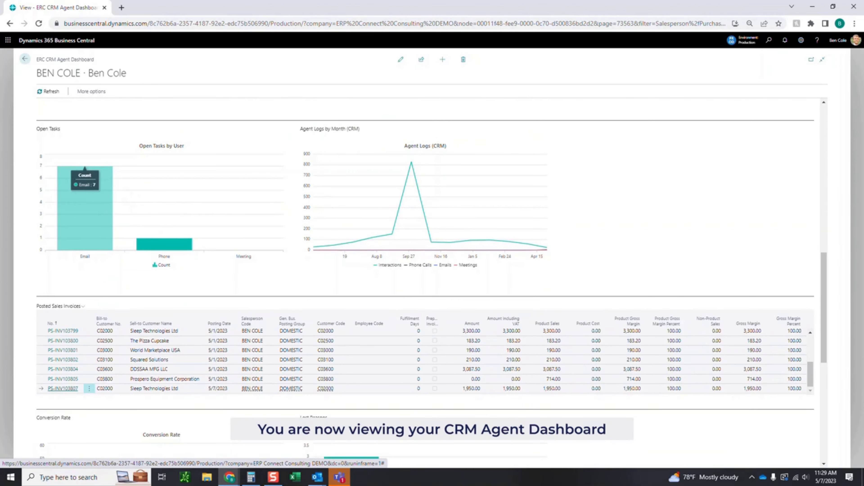
- Review the agent dashboard's posted sales invoices, conversion rate, lost reasons, top customers and sales pipeline
{"action": "scroll", "coordinate": [425, 255], "scroll_direction": "down", "scroll_amount": 4}
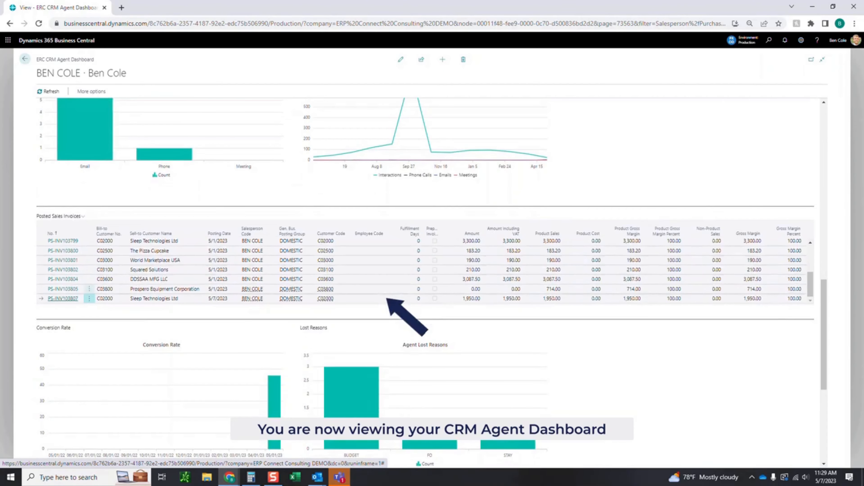
{"action": "scroll", "coordinate": [545, 235], "scroll_direction": "down", "scroll_amount": 6}
{"action": "scroll", "coordinate": [508, 207], "scroll_direction": "down", "scroll_amount": 3}
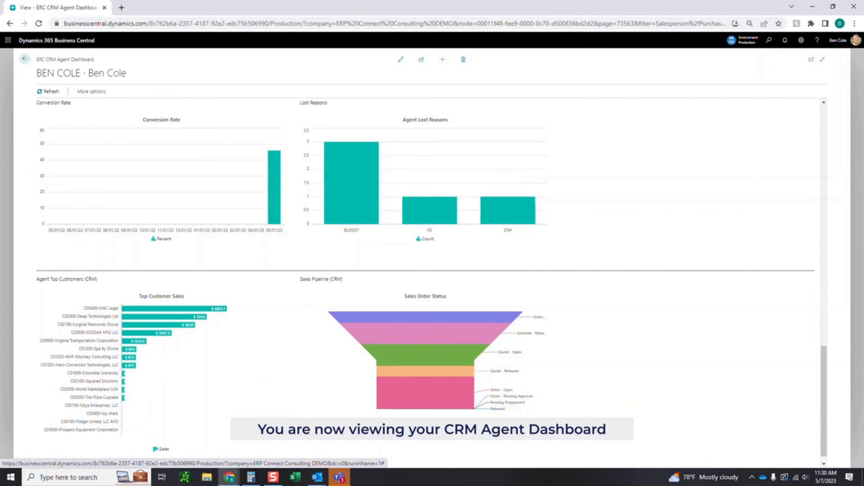
{"action": "scroll", "coordinate": [431, 286], "scroll_direction": "up", "scroll_amount": 1}
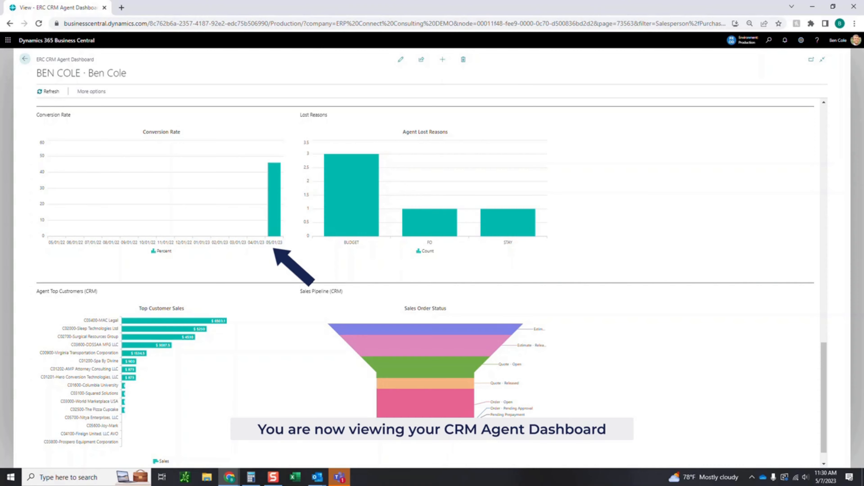
{"action": "mouse_move", "coordinate": [274, 204]}
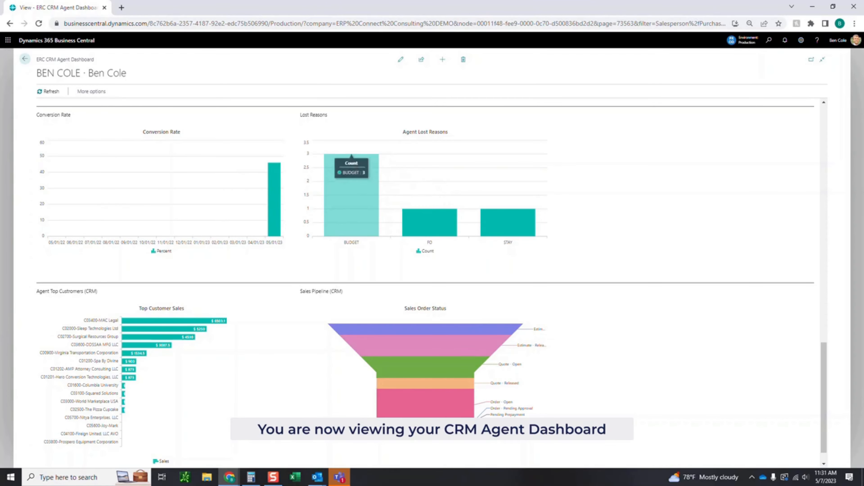
{"action": "scroll", "coordinate": [426, 259], "scroll_direction": "down", "scroll_amount": 1}
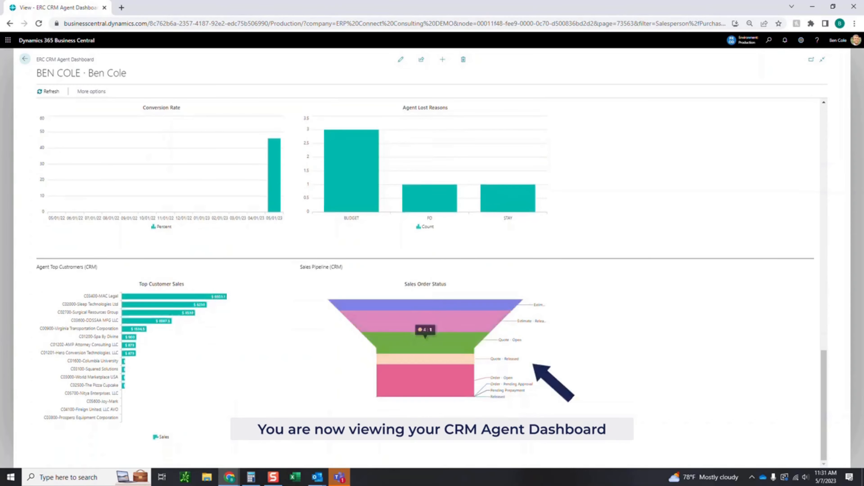
{"action": "scroll", "coordinate": [425, 368], "scroll_direction": "up", "scroll_amount": 10}
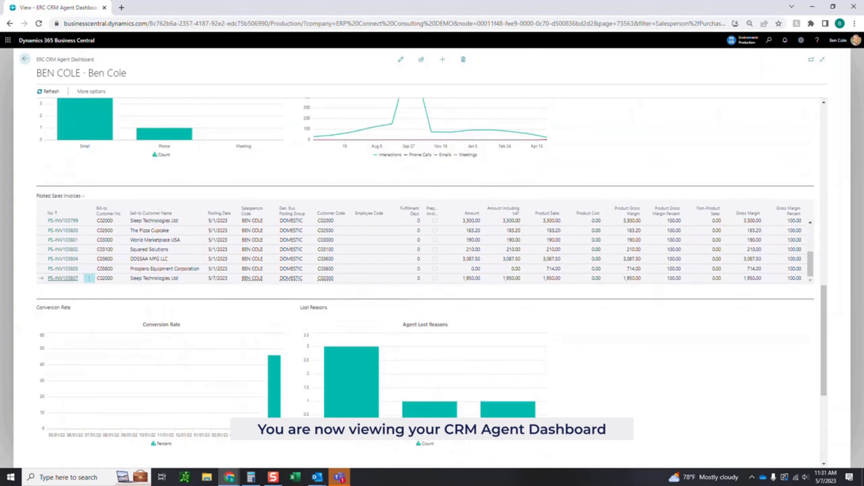
{"action": "scroll", "coordinate": [426, 283], "scroll_direction": "up", "scroll_amount": 4}
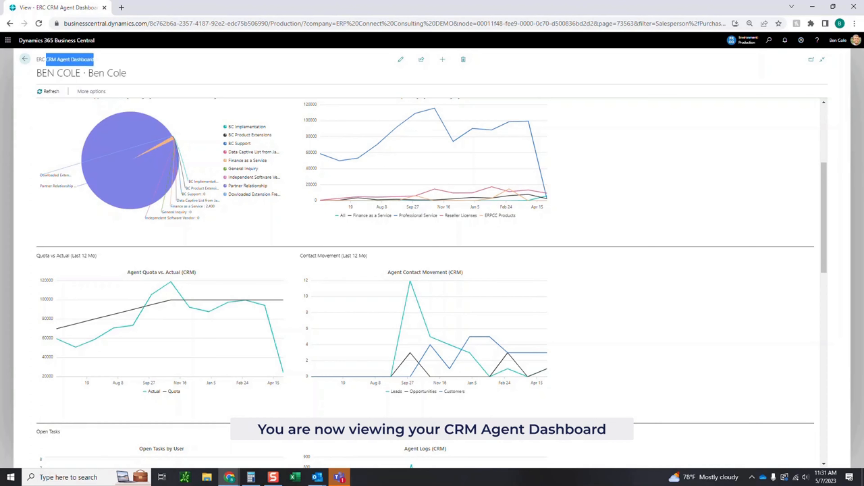
- Close the agent dashboard, open My Team Dashboard (CRM), and review its salespeople overview, opportunity overview and opportunity charts
{"action": "left_click", "coordinate": [24, 59]}
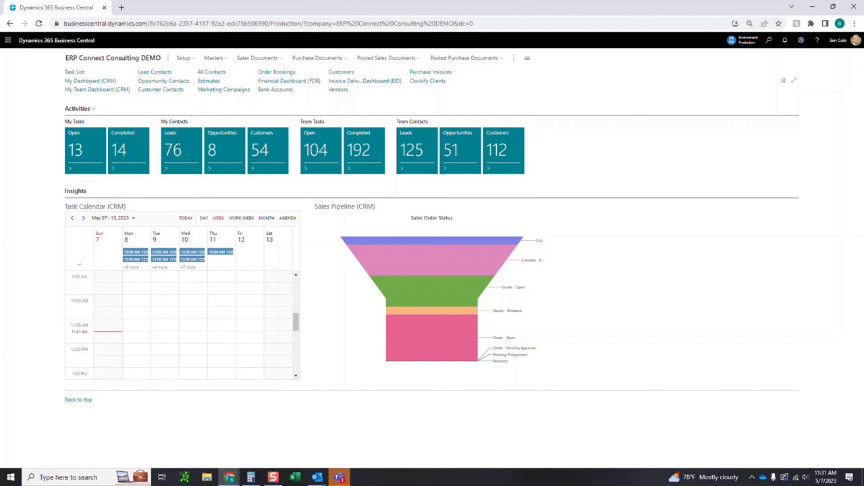
{"action": "left_click", "coordinate": [97, 90]}
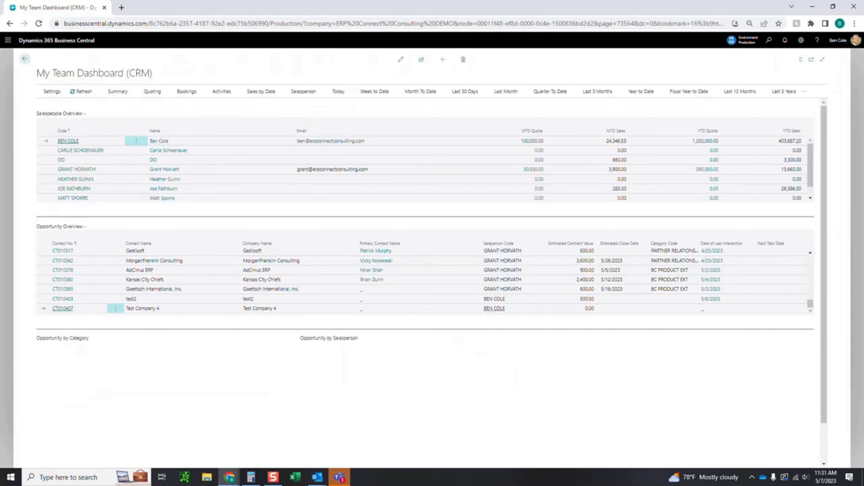
{"action": "scroll", "coordinate": [378, 375], "scroll_direction": "down", "scroll_amount": 2}
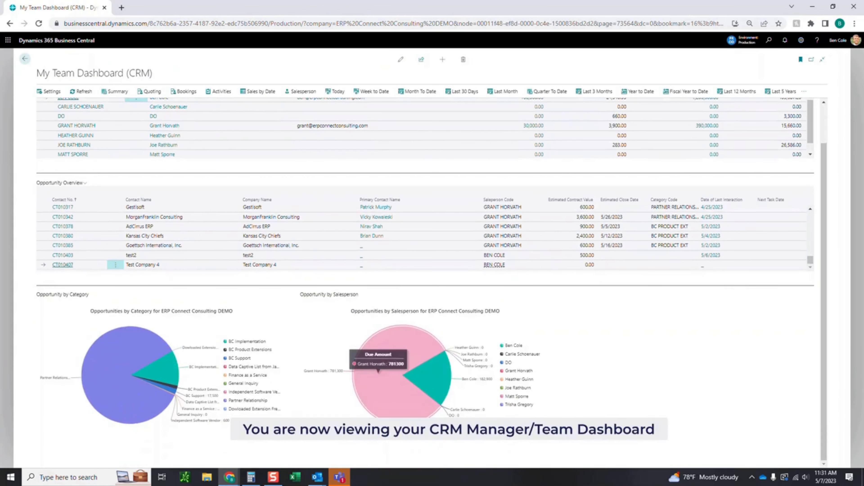
{"action": "scroll", "coordinate": [378, 375], "scroll_direction": "up", "scroll_amount": 2}
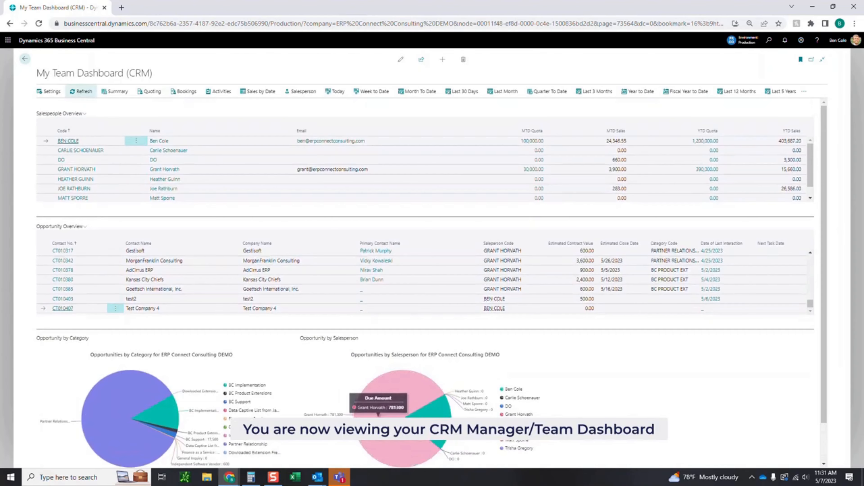
{"action": "scroll", "coordinate": [426, 279], "scroll_direction": "down", "scroll_amount": 1}
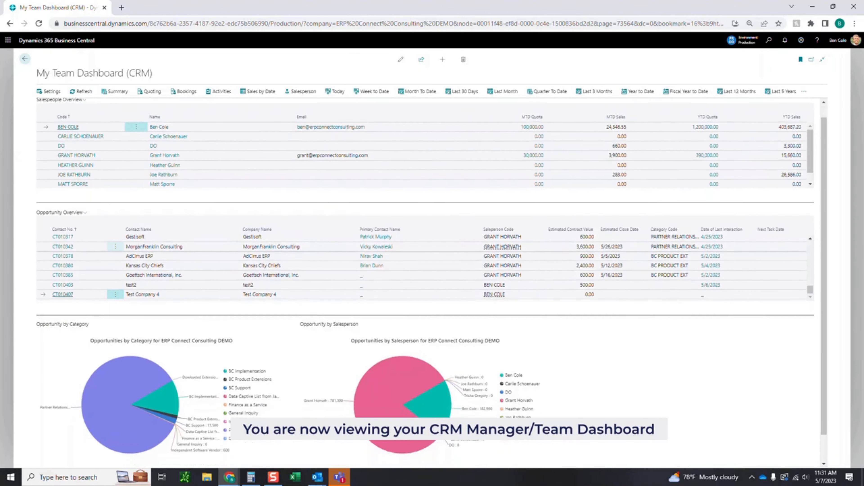
{"action": "scroll", "coordinate": [425, 279], "scroll_direction": "up", "scroll_amount": 1}
{"action": "scroll", "coordinate": [426, 280], "scroll_direction": "up", "scroll_amount": 2}
{"action": "scroll", "coordinate": [426, 283], "scroll_direction": "up", "scroll_amount": 1}
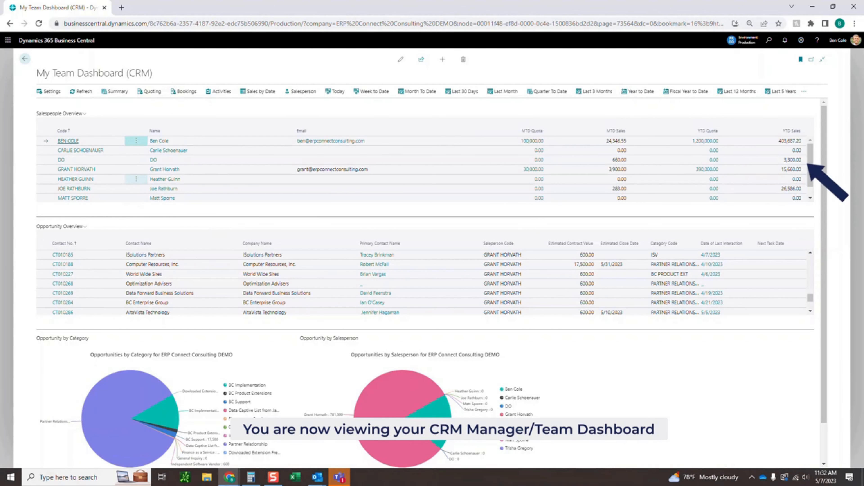
- Open the dashboard of the salesperson with the 30,000.00 MTD quota and examine the quota versus actual and opportunity category charts
{"action": "left_click", "coordinate": [164, 169]}
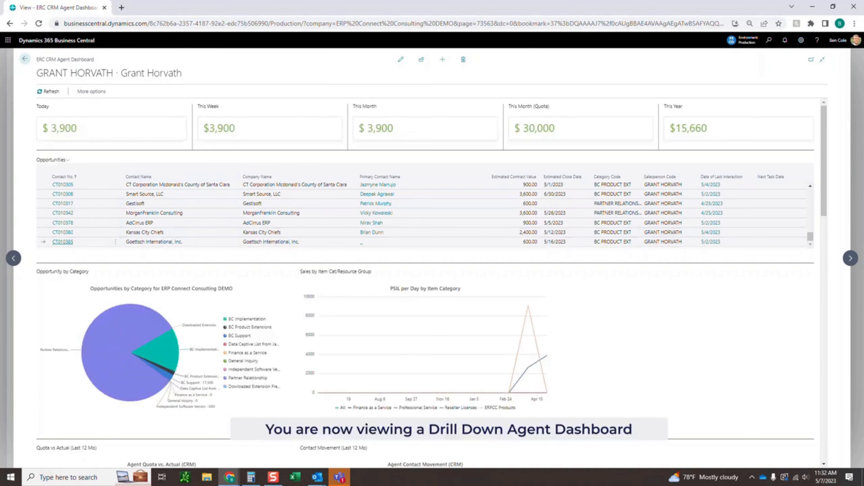
{"action": "scroll", "coordinate": [425, 282], "scroll_direction": "down", "scroll_amount": 5}
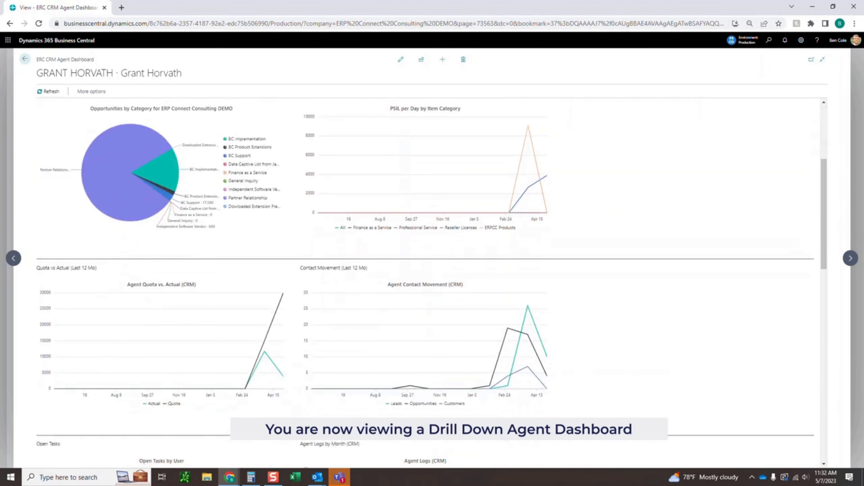
{"action": "mouse_move", "coordinate": [265, 338]}
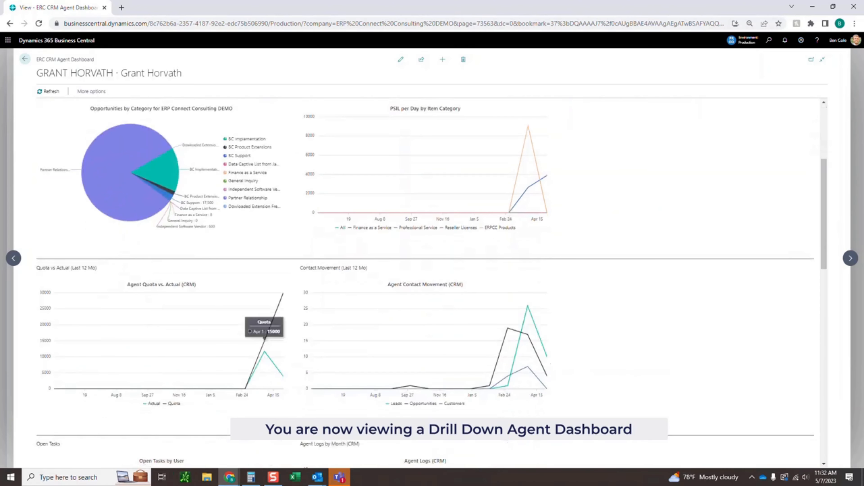
{"action": "scroll", "coordinate": [265, 338], "scroll_direction": "up", "scroll_amount": 5}
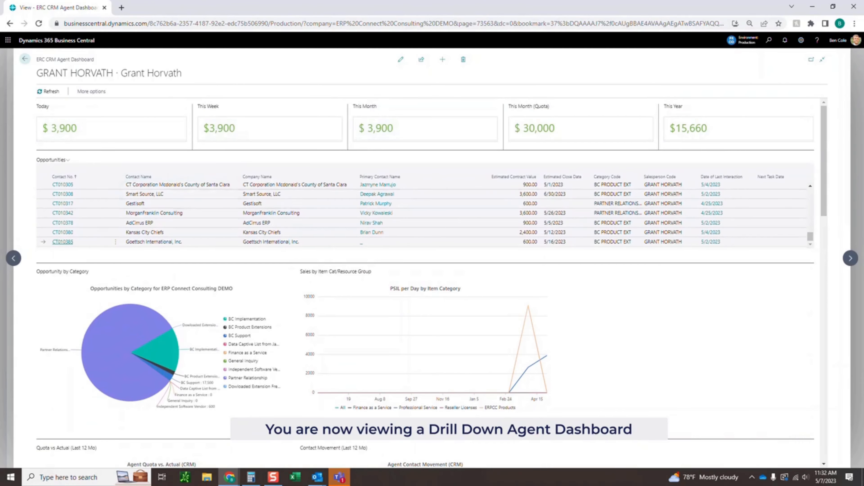
{"action": "scroll", "coordinate": [106, 220], "scroll_direction": "down", "scroll_amount": 4}
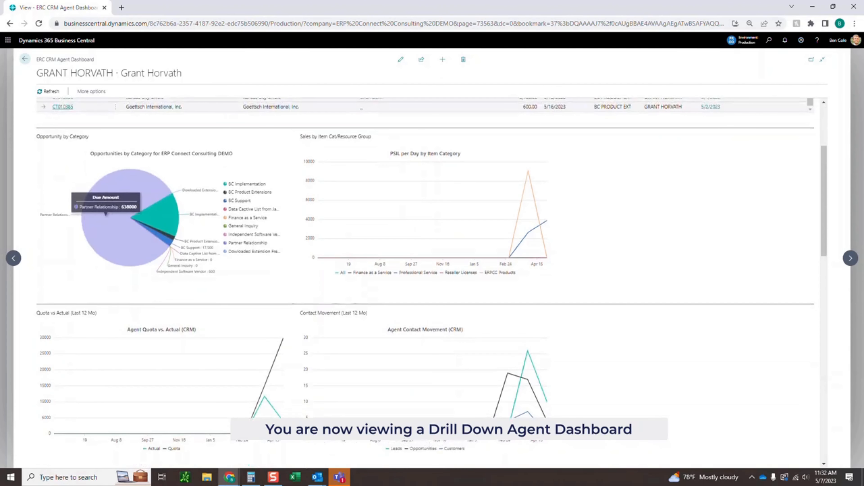
{"action": "mouse_move", "coordinate": [155, 217]}
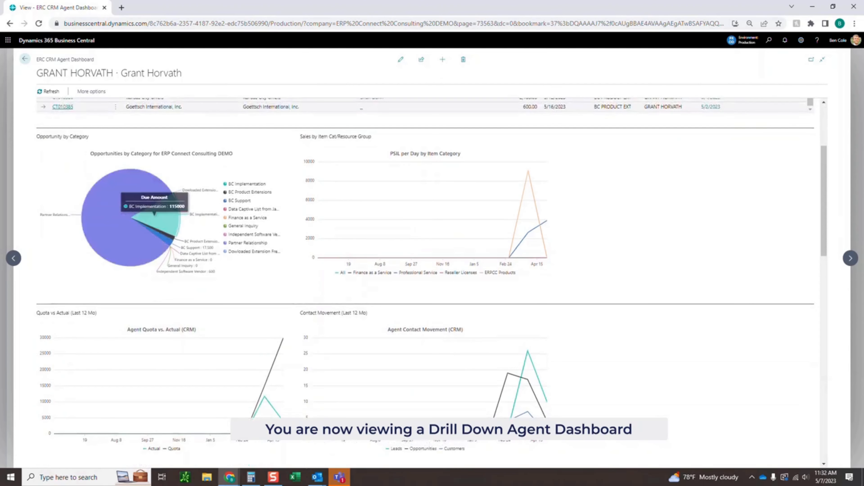
{"action": "mouse_move", "coordinate": [107, 218]}
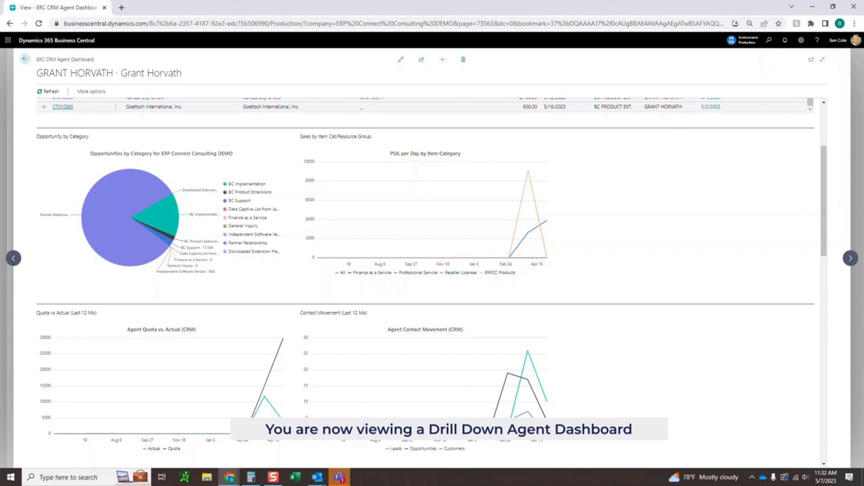
- Review the salesperson's remaining charts, from sales by item category through conversion rate, lost reasons and sales pipeline, and close the dashboard
{"action": "left_click_drag", "start_coordinate": [327, 137], "coordinate": [372, 137]}
{"action": "scroll", "coordinate": [425, 239], "scroll_direction": "down", "scroll_amount": 2}
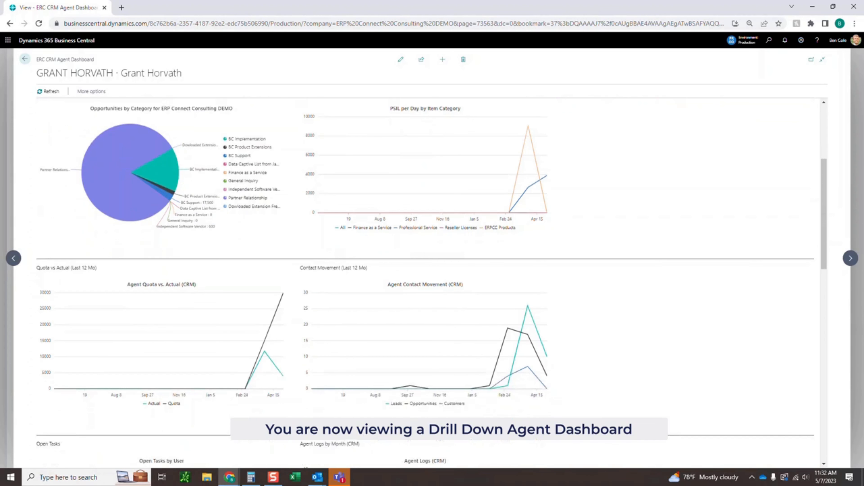
{"action": "scroll", "coordinate": [426, 282], "scroll_direction": "down", "scroll_amount": 5}
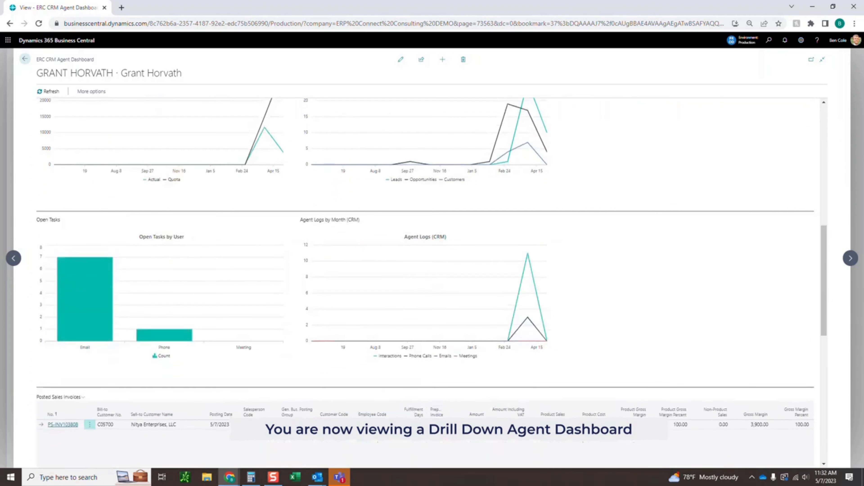
{"action": "scroll", "coordinate": [425, 283], "scroll_direction": "down", "scroll_amount": 9}
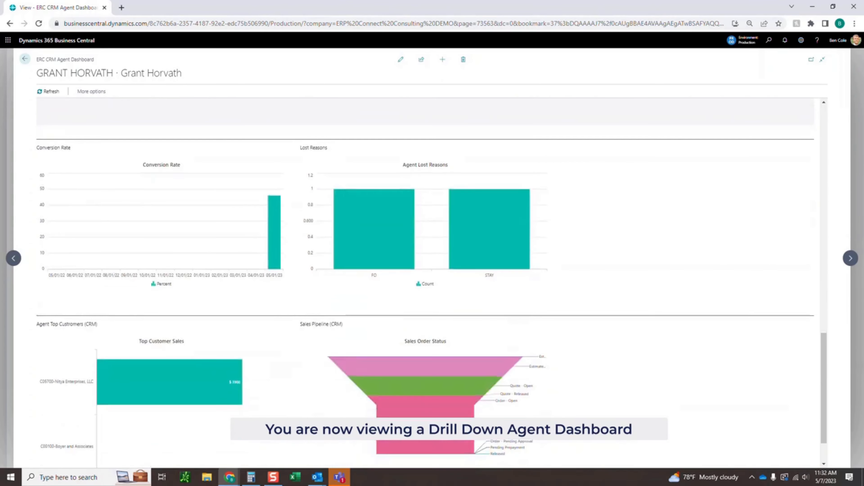
{"action": "mouse_move", "coordinate": [274, 201]}
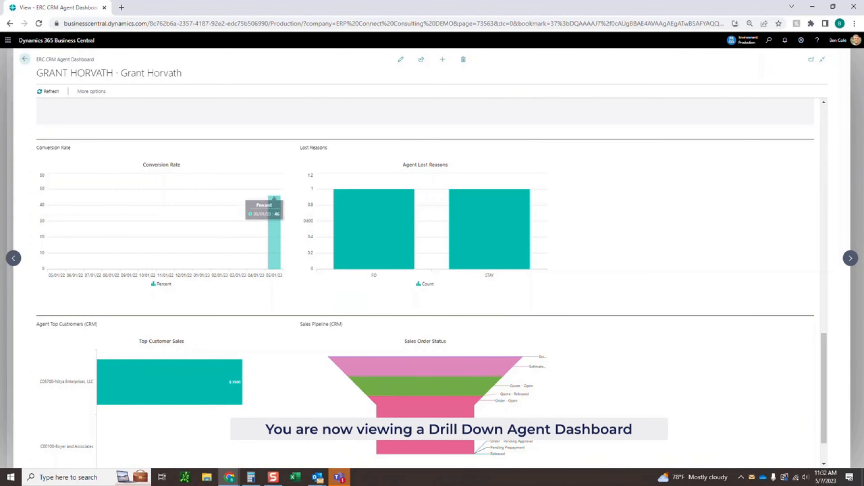
{"action": "mouse_move", "coordinate": [489, 204]}
{"action": "mouse_move", "coordinate": [374, 204]}
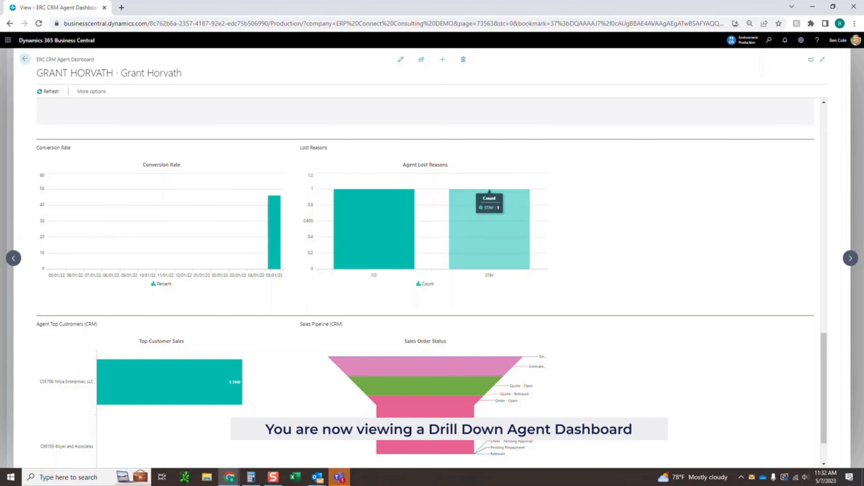
{"action": "scroll", "coordinate": [489, 205], "scroll_direction": "down", "scroll_amount": 2}
{"action": "mouse_move", "coordinate": [426, 321]}
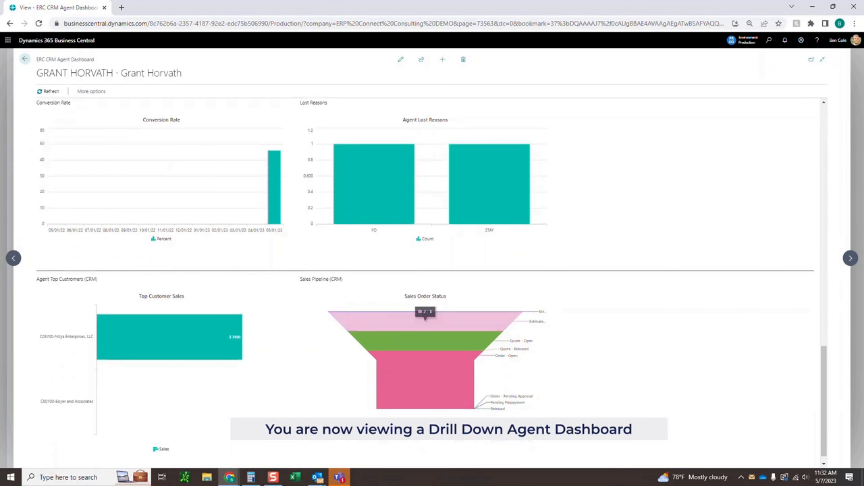
{"action": "scroll", "coordinate": [426, 321], "scroll_direction": "up", "scroll_amount": 6}
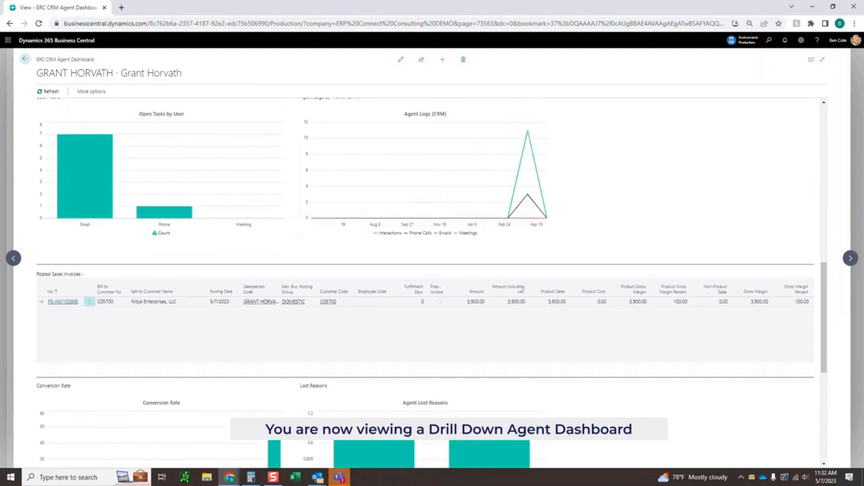
{"action": "left_click", "coordinate": [25, 58]}
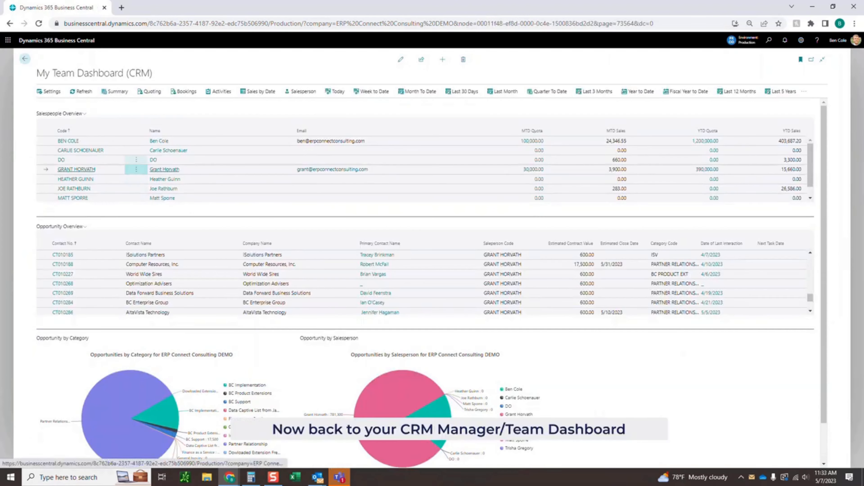
- Check the team dashboard's opportunity charts and show the Summary view followed by the Quoting view
{"action": "scroll", "coordinate": [136, 190], "scroll_direction": "down", "scroll_amount": 1}
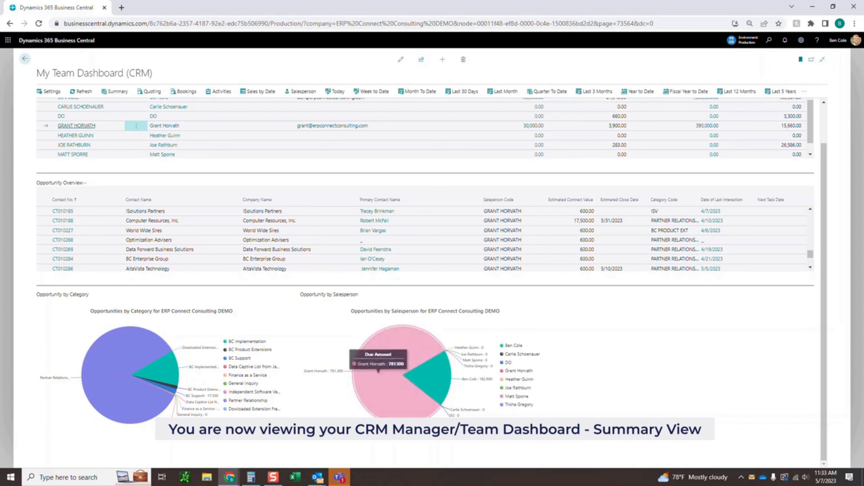
{"action": "scroll", "coordinate": [405, 374], "scroll_direction": "up", "scroll_amount": 1}
{"action": "left_click", "coordinate": [115, 91]}
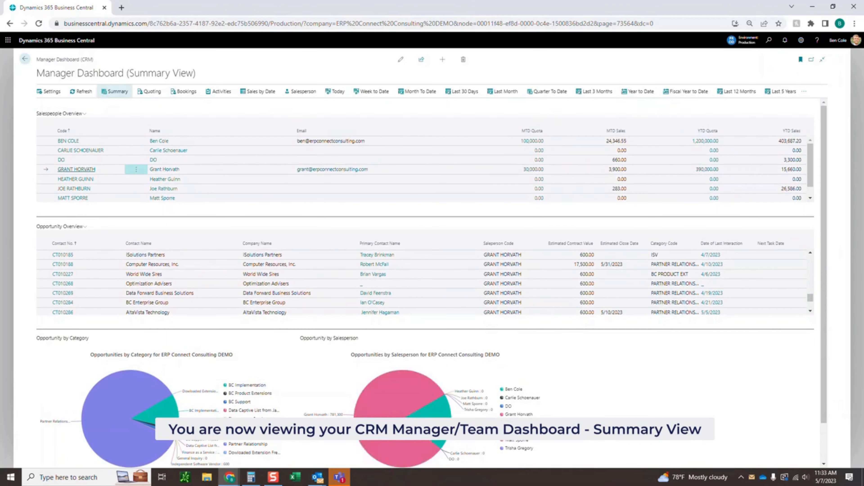
{"action": "left_click", "coordinate": [149, 91]}
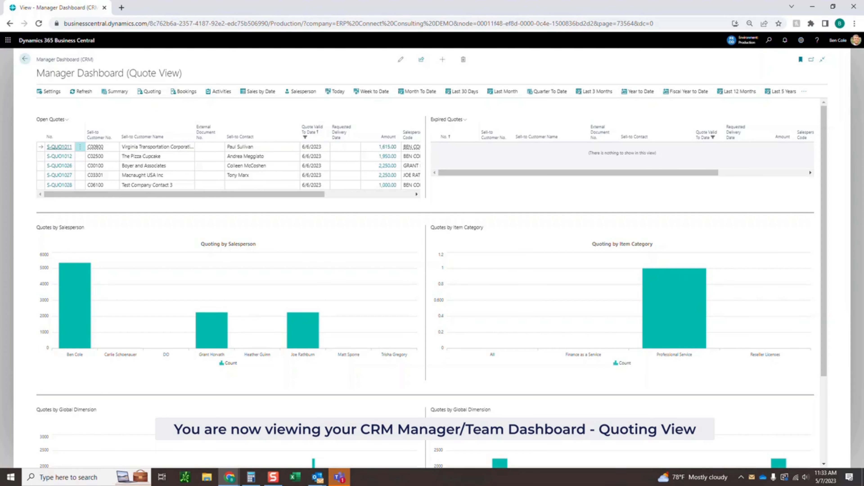
- Examine the Quoting by Salesperson bars and the Professional Service bar of the Quoting by Item Category chart
{"action": "mouse_move", "coordinate": [75, 308]}
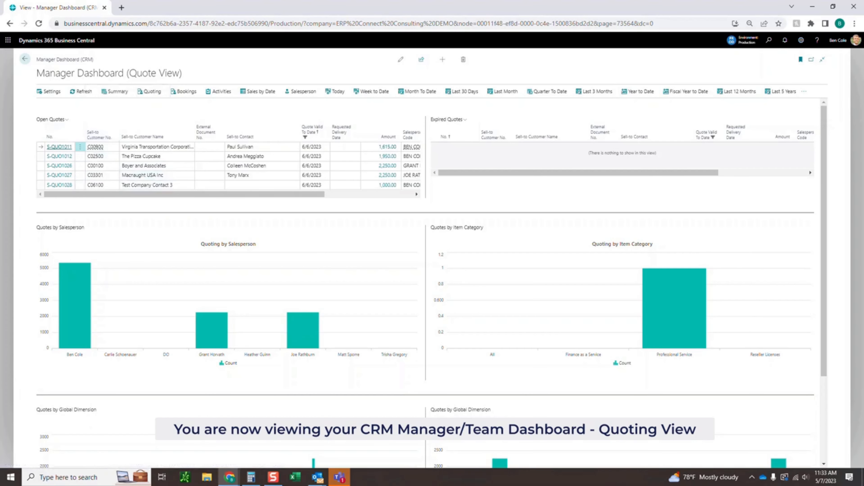
{"action": "scroll", "coordinate": [432, 283], "scroll_direction": "down", "scroll_amount": 3}
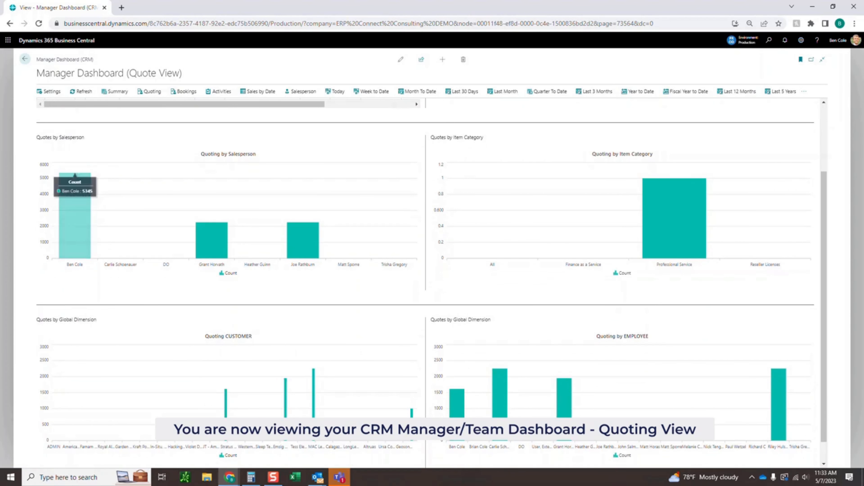
{"action": "mouse_move", "coordinate": [211, 232]}
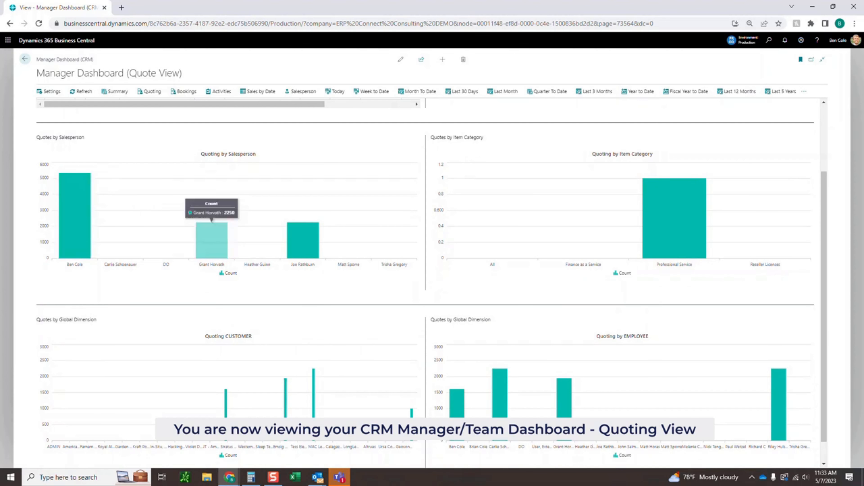
{"action": "mouse_move", "coordinate": [75, 218]}
{"action": "mouse_move", "coordinate": [303, 235]}
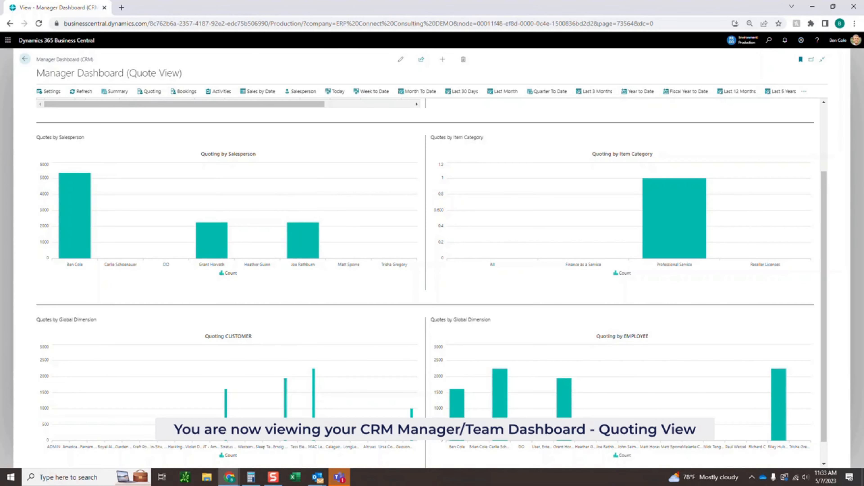
{"action": "mouse_move", "coordinate": [674, 218]}
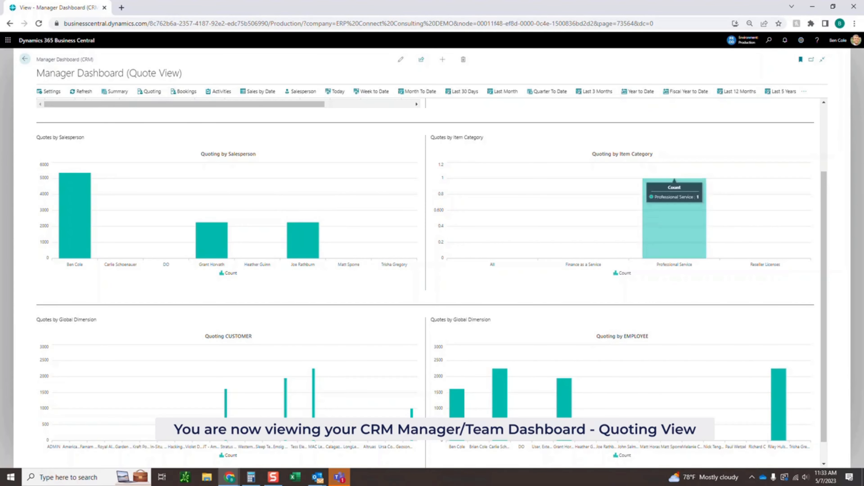
- Inspect the quoting charts by CUSTOMER and EMPLOYEE global dimension, and recheck the Professional Service item category
{"action": "scroll", "coordinate": [674, 218], "scroll_direction": "down", "scroll_amount": 1}
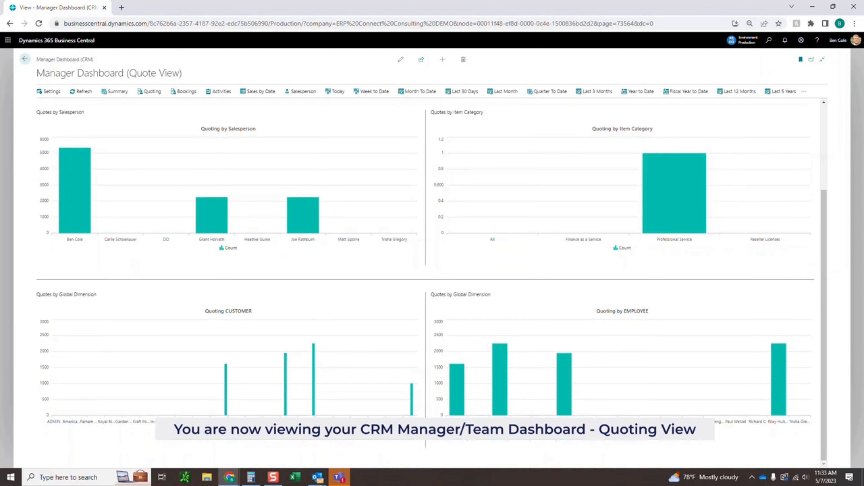
{"action": "mouse_move", "coordinate": [225, 378]}
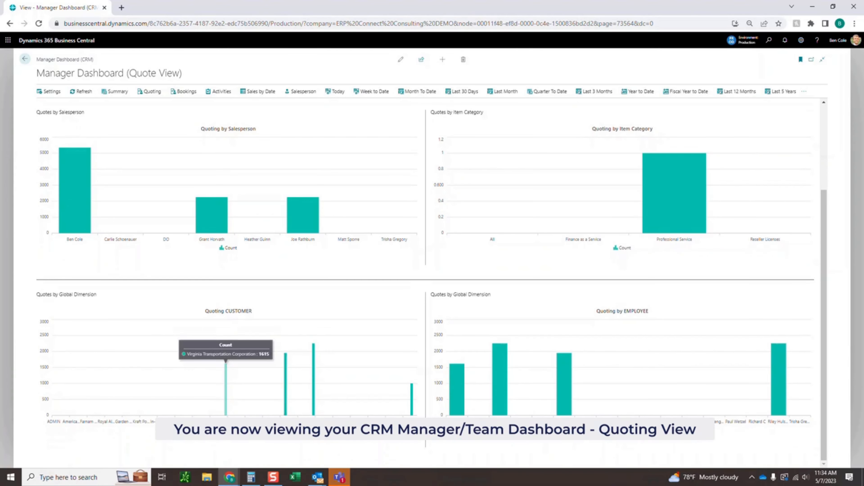
{"action": "mouse_move", "coordinate": [314, 378]}
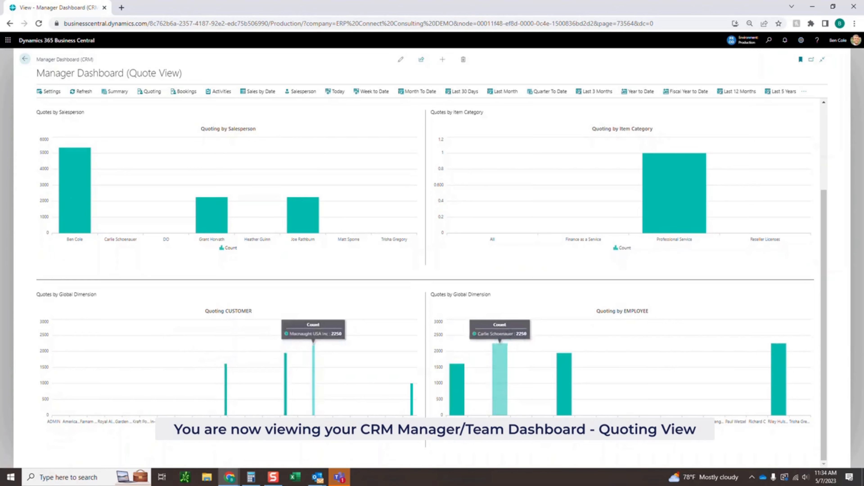
{"action": "left_click_drag", "start_coordinate": [443, 295], "coordinate": [492, 295]}
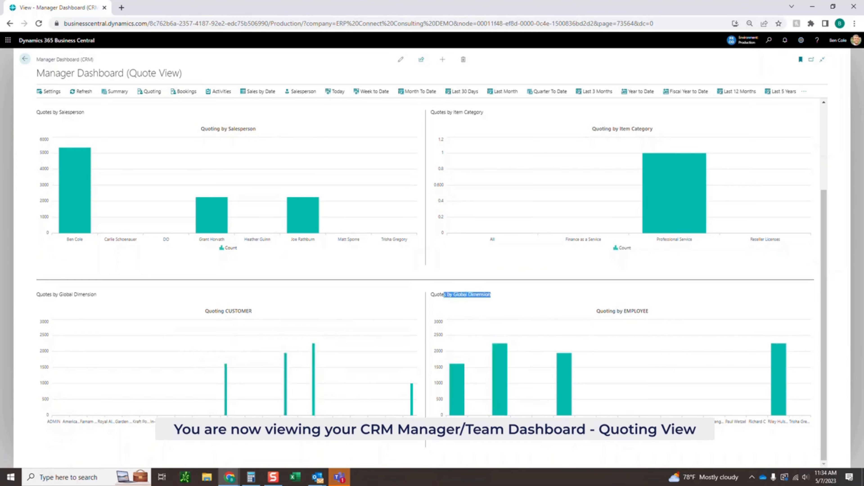
{"action": "left_click", "coordinate": [500, 297]}
{"action": "mouse_move", "coordinate": [457, 378]}
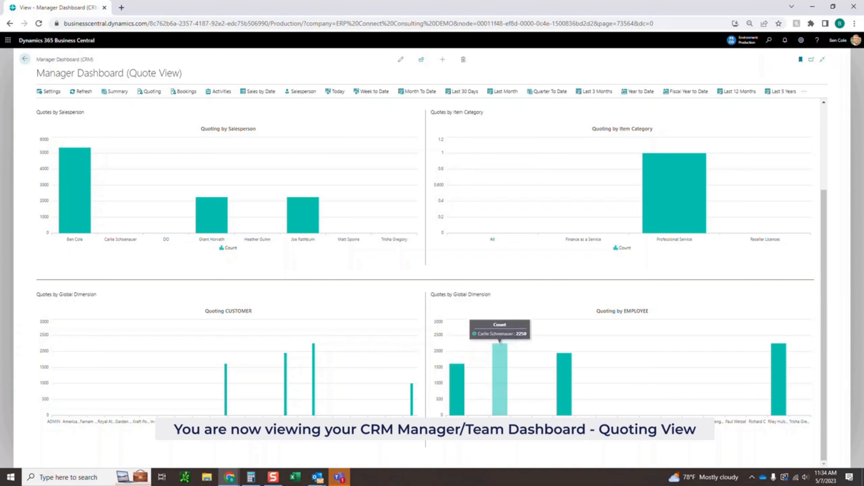
{"action": "mouse_move", "coordinate": [779, 378]}
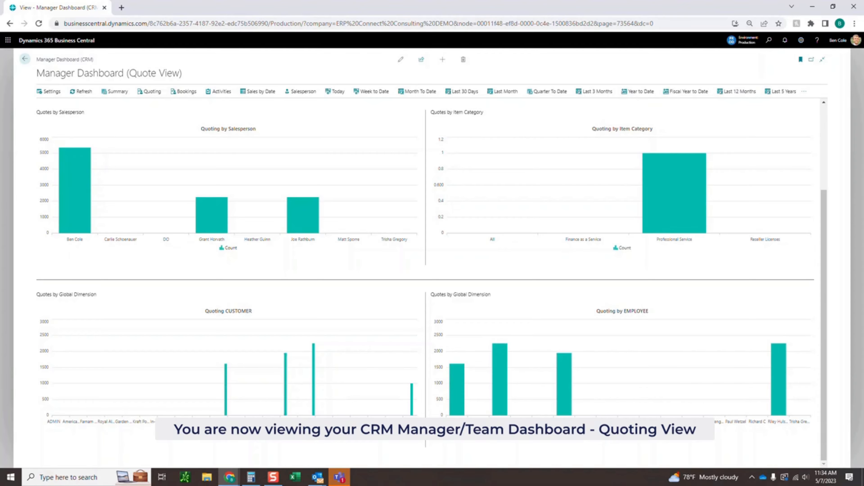
{"action": "mouse_move", "coordinate": [674, 190]}
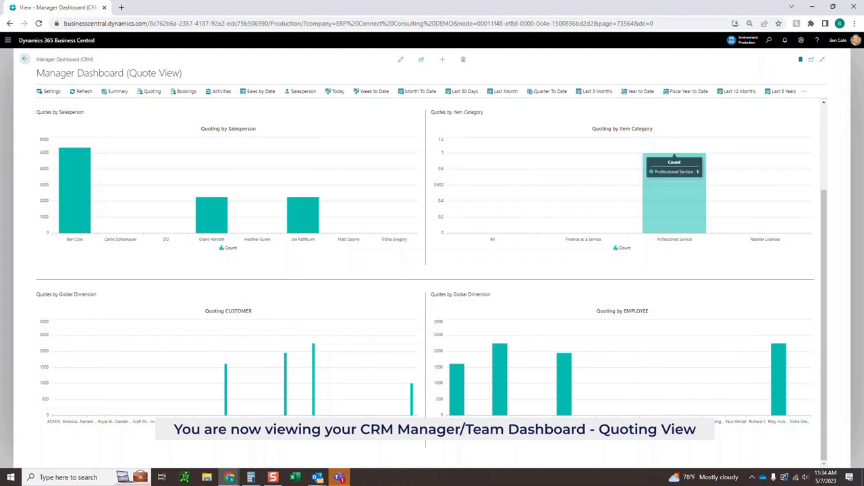
- Show the Bookings view and review its lost reasons, conversion rate, booking log and bookings-per-day charts
{"action": "left_click", "coordinate": [184, 91]}
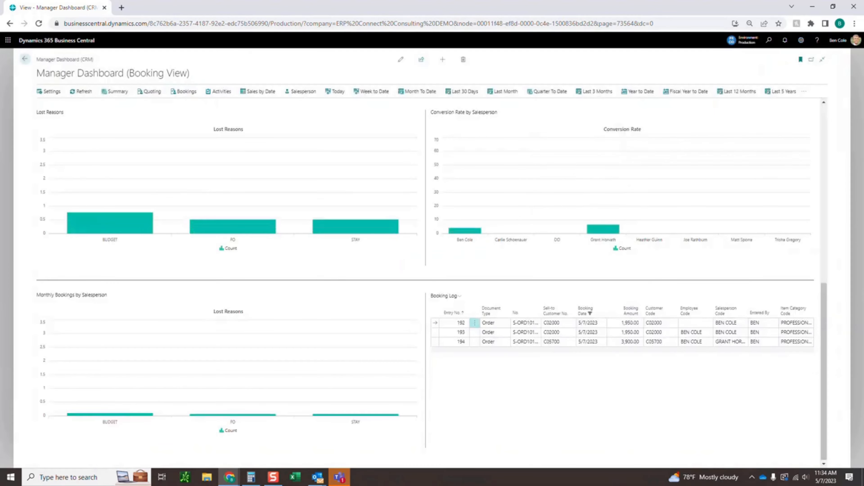
{"action": "mouse_move", "coordinate": [233, 179]}
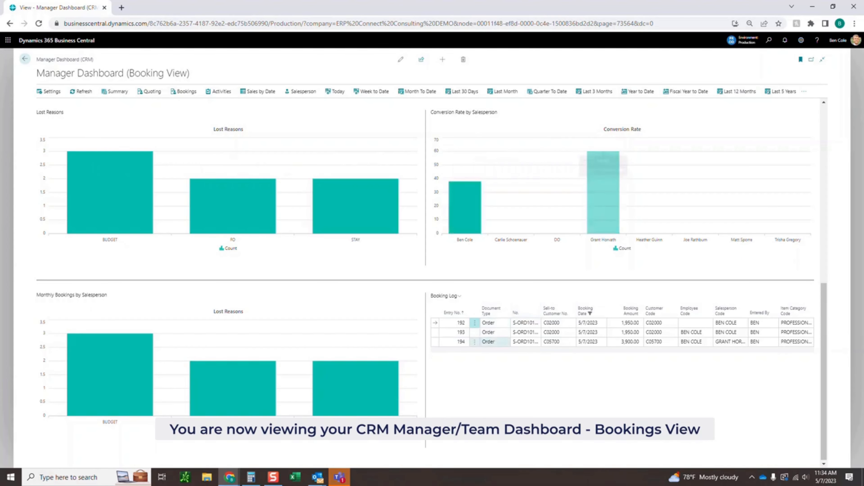
{"action": "scroll", "coordinate": [526, 308], "scroll_direction": "up", "scroll_amount": 1}
{"action": "scroll", "coordinate": [432, 273], "scroll_direction": "up", "scroll_amount": 7}
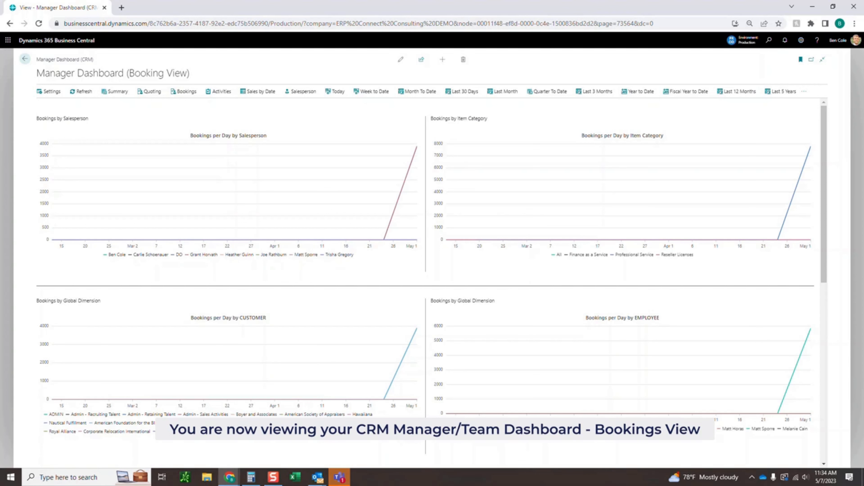
- Show the Activities view and review the per-user charts for tasks, logs, emails, meetings and phone calls
{"action": "left_click", "coordinate": [219, 91]}
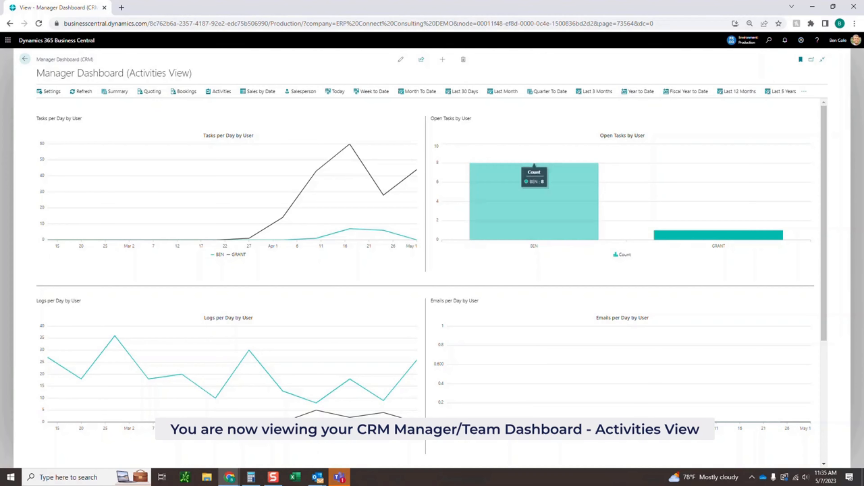
{"action": "scroll", "coordinate": [534, 133], "scroll_direction": "down", "scroll_amount": 1}
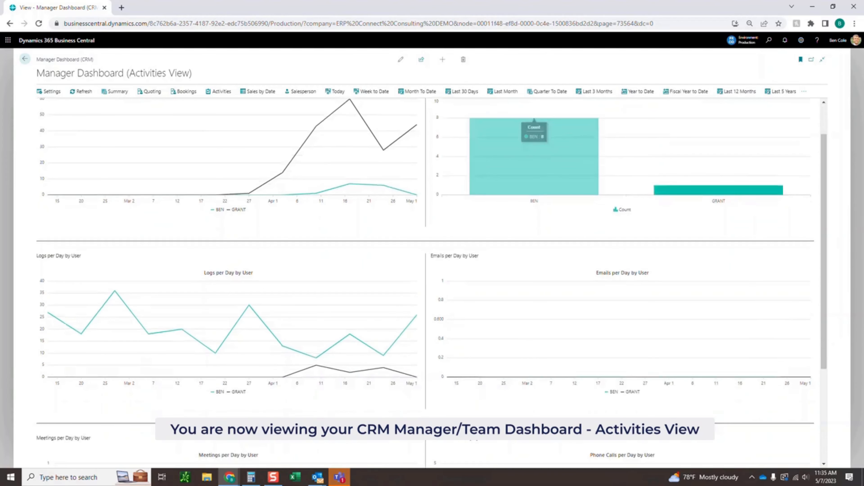
{"action": "scroll", "coordinate": [432, 282], "scroll_direction": "down", "scroll_amount": 3}
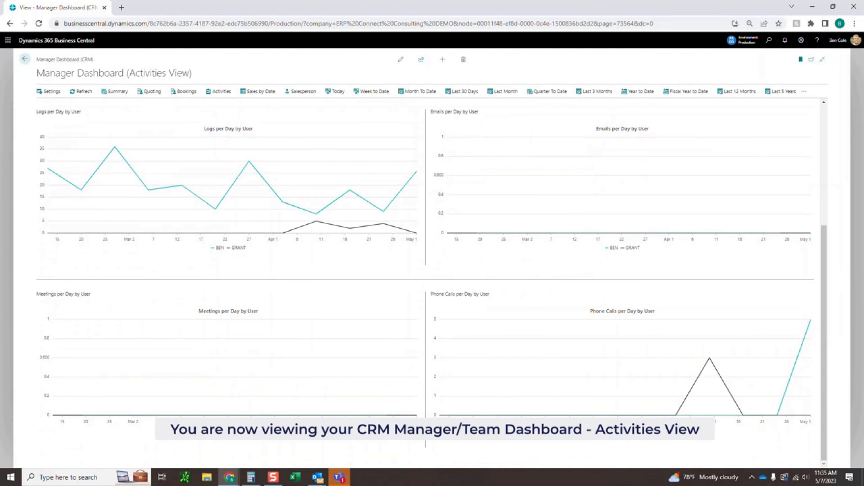
{"action": "scroll", "coordinate": [425, 283], "scroll_direction": "up", "scroll_amount": 4}
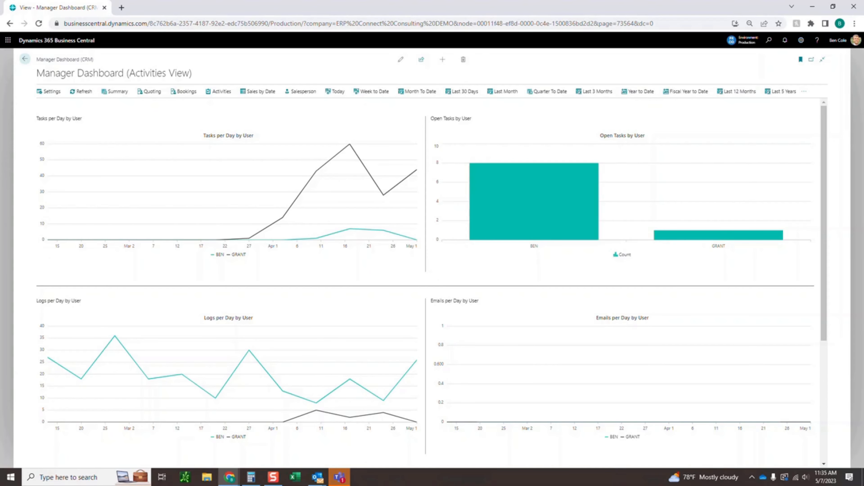
- Show the Sales by Date view and examine its sales charts, including the January and May bars of Monthly Sales (2023)
{"action": "left_click", "coordinate": [260, 91]}
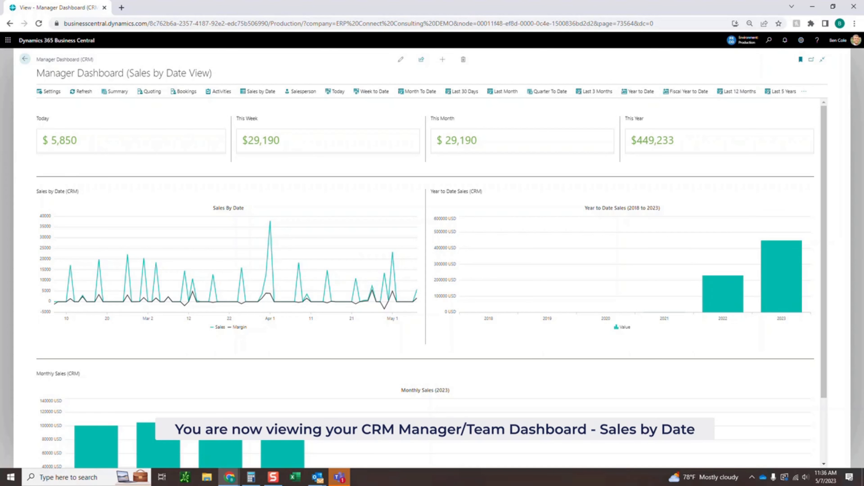
{"action": "scroll", "coordinate": [97, 375], "scroll_direction": "down", "scroll_amount": 2}
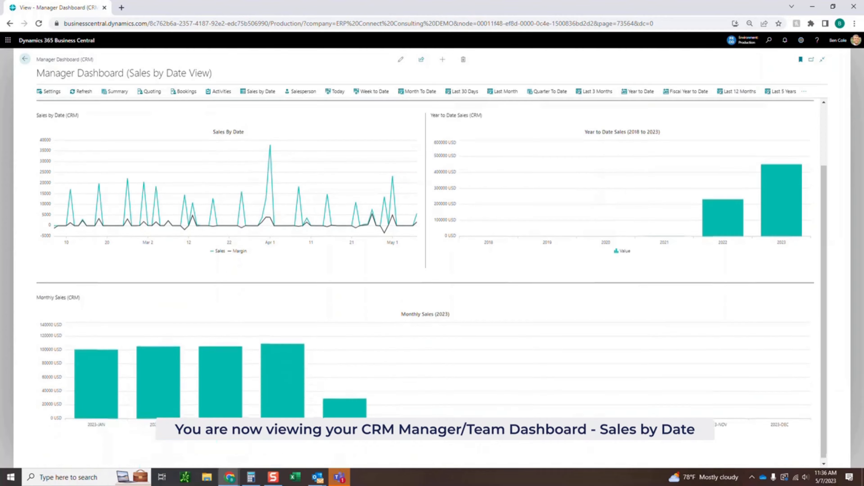
{"action": "mouse_move", "coordinate": [96, 375]}
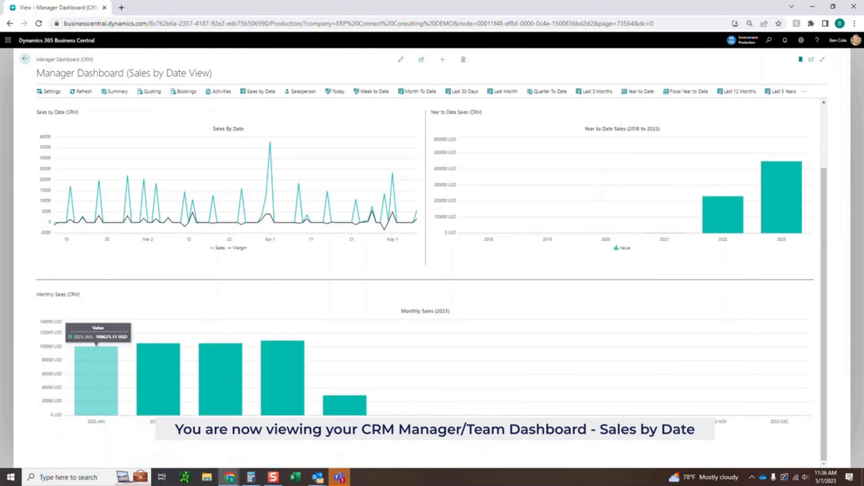
{"action": "mouse_move", "coordinate": [345, 405]}
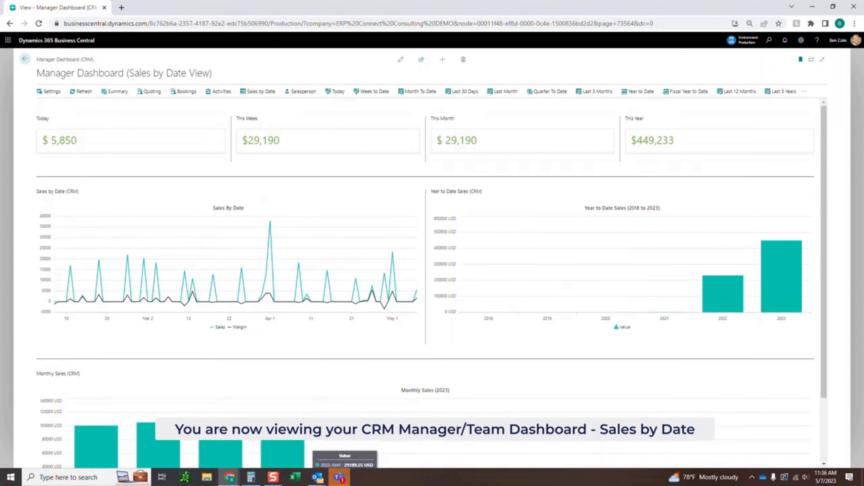
- Show the Salesperson view, refresh it, and review the conversion rate, top customer, sales-by-date and top salesperson charts
{"action": "left_click", "coordinate": [302, 91]}
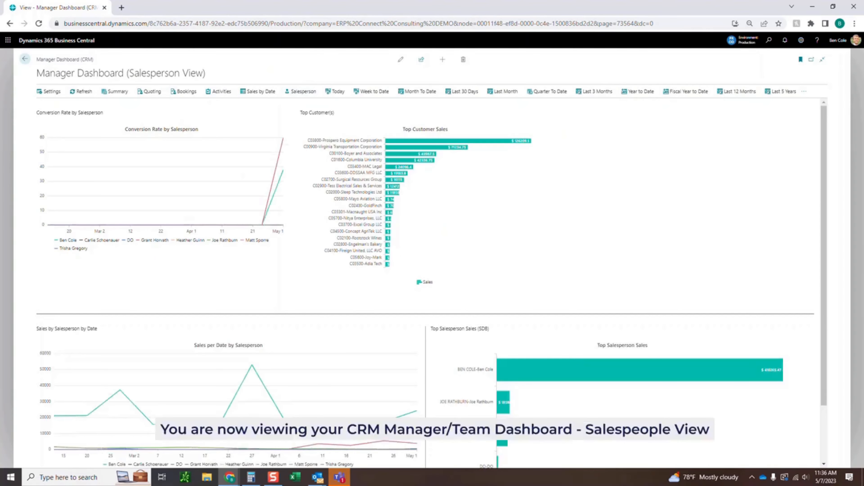
{"action": "left_click", "coordinate": [81, 91]}
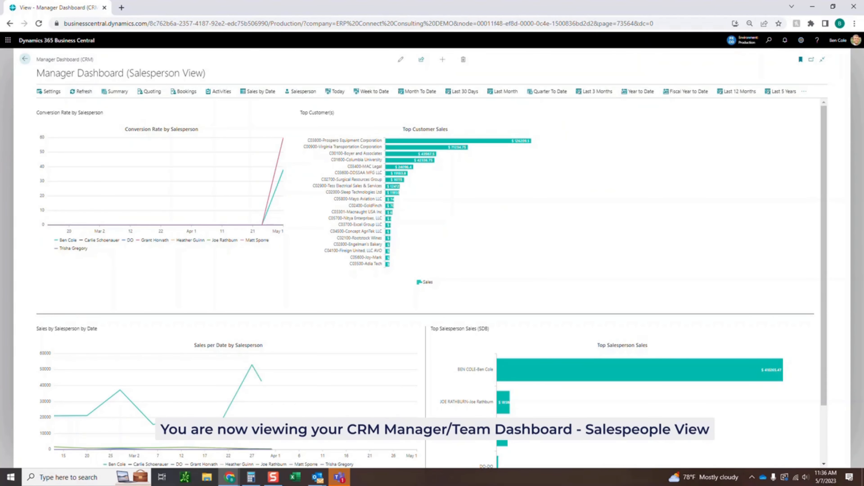
{"action": "scroll", "coordinate": [443, 150], "scroll_direction": "down", "scroll_amount": 2}
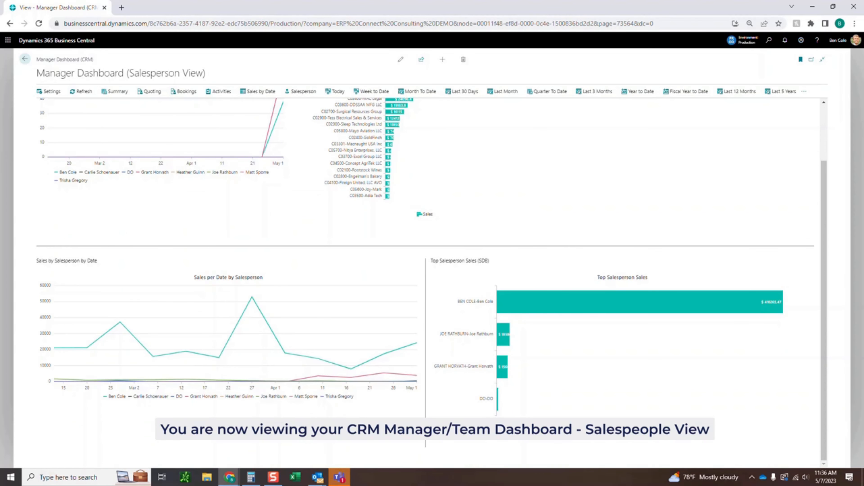
{"action": "scroll", "coordinate": [432, 279], "scroll_direction": "up", "scroll_amount": 1}
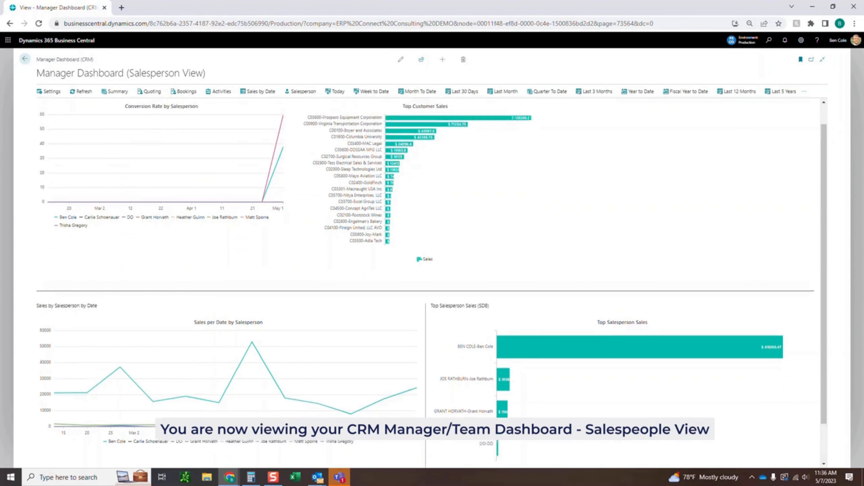
{"action": "scroll", "coordinate": [469, 141], "scroll_direction": "up", "scroll_amount": 1}
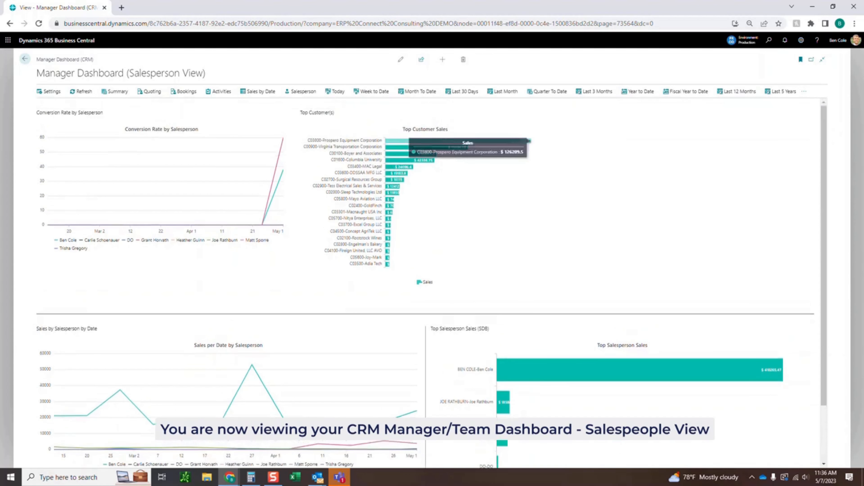
- Switch the Salesperson view's date range through Last 30 Days, Last Month, Quarter To Date and Last 3 Months, ending on Year to Date
{"action": "left_click", "coordinate": [462, 91]}
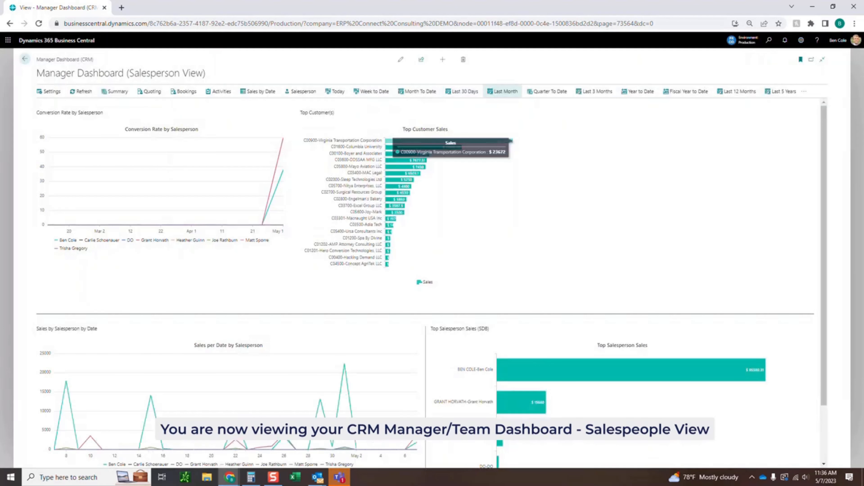
{"action": "left_click", "coordinate": [505, 91]}
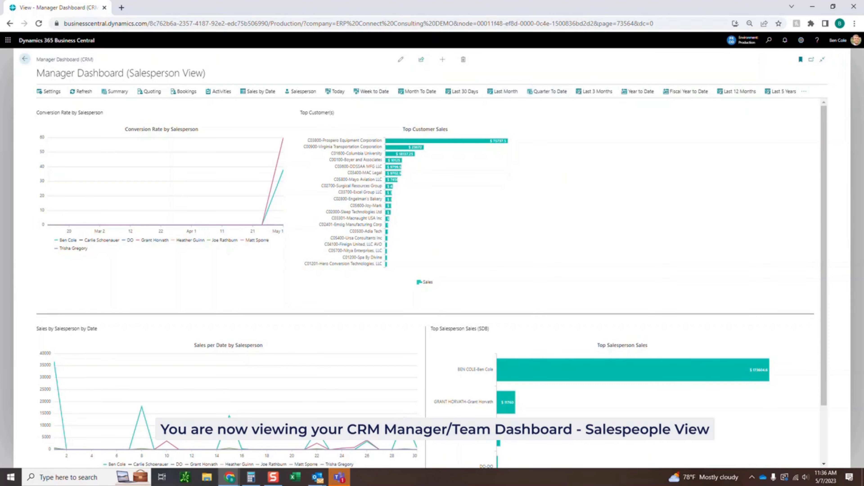
{"action": "left_click", "coordinate": [548, 91]}
{"action": "left_click", "coordinate": [595, 91]}
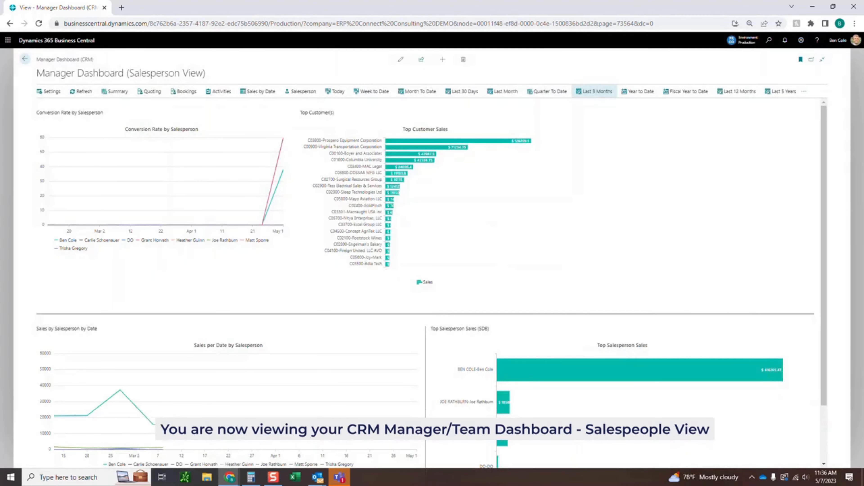
{"action": "left_click", "coordinate": [639, 91]}
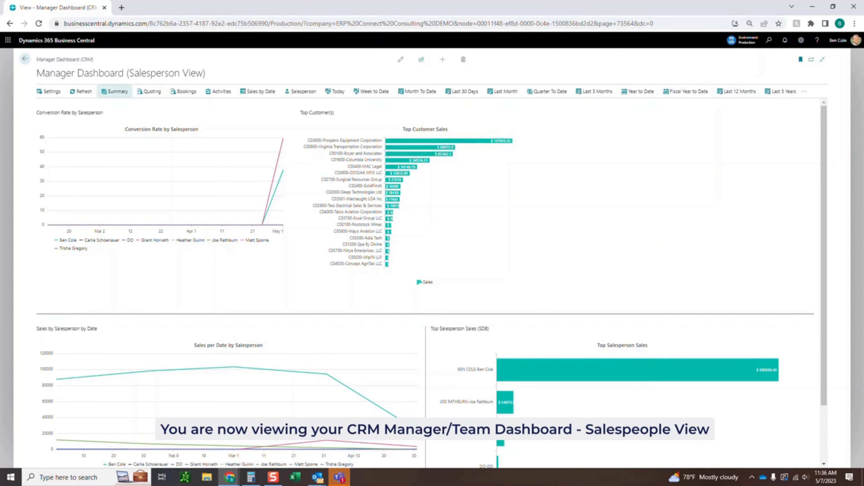
- Check the manager dashboard's view, date and refresh settings, close them, and return to the CRM role center
{"action": "left_click", "coordinate": [49, 91]}
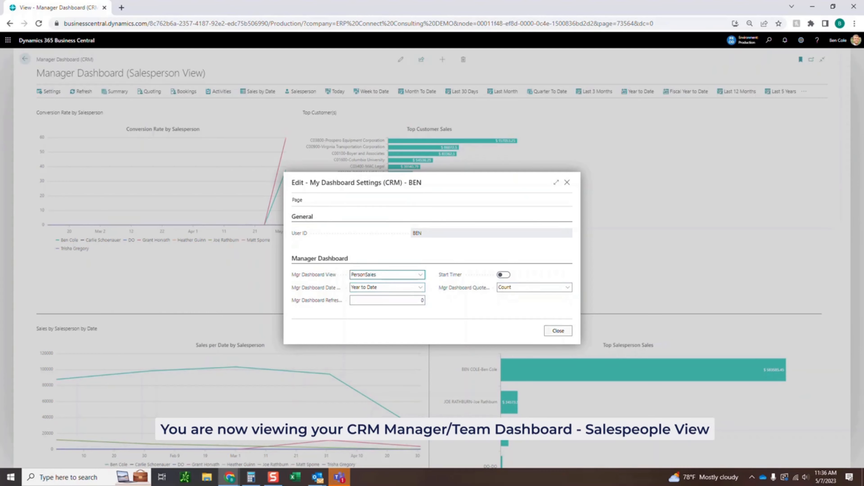
{"action": "left_click", "coordinate": [558, 331]}
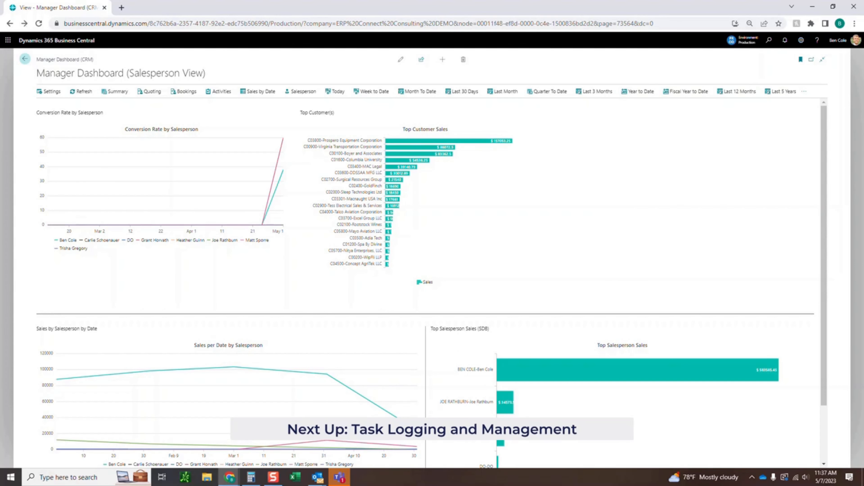
{"action": "left_click", "coordinate": [24, 59]}
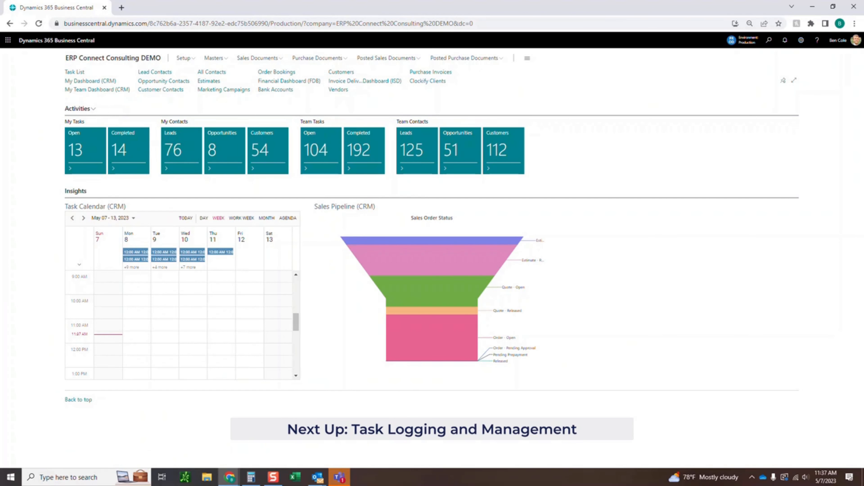
- Search the Lead Contacts for "test", open the Test Company 4 lead, and schedule a new task for it
{"action": "left_click", "coordinate": [155, 72]}
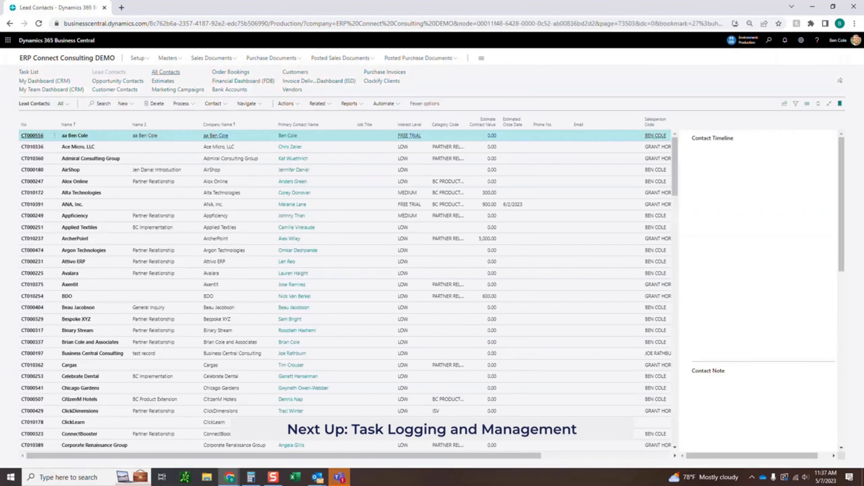
{"action": "left_click", "coordinate": [100, 104]}
{"action": "type", "text": "test"}
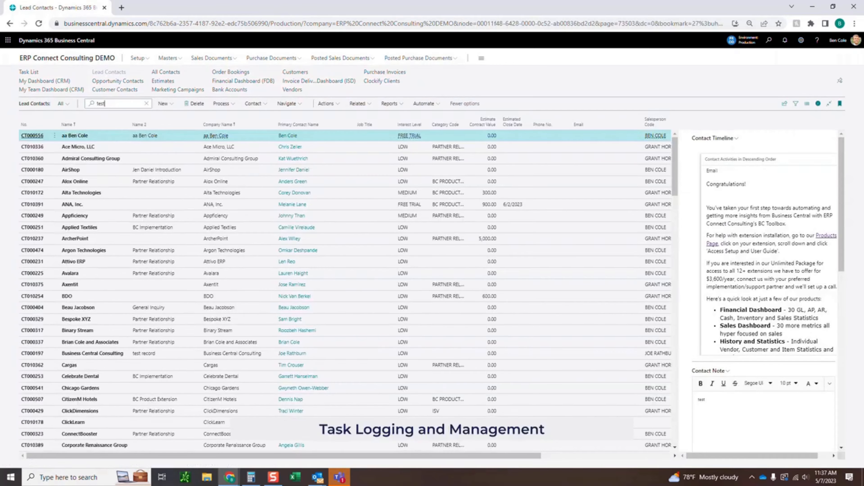
{"action": "left_click", "coordinate": [32, 170]}
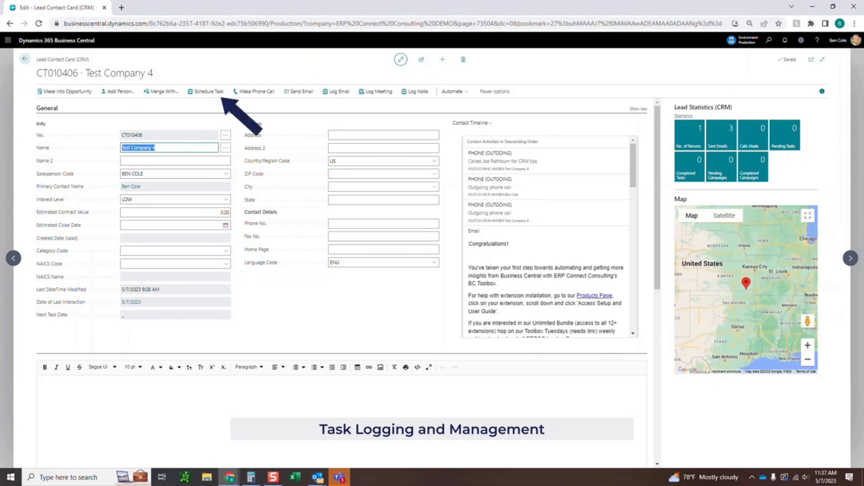
{"action": "left_click", "coordinate": [206, 91]}
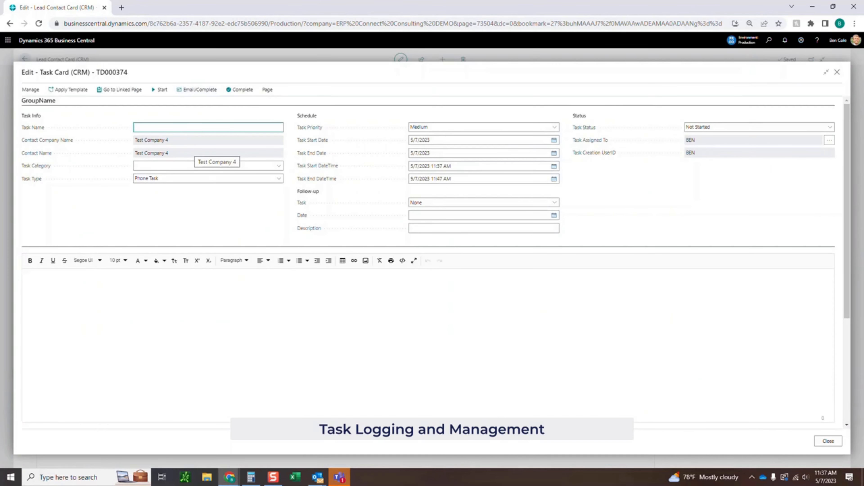
- Name the new task "Follow up with test company"
{"action": "type", "text": "Follow up"}
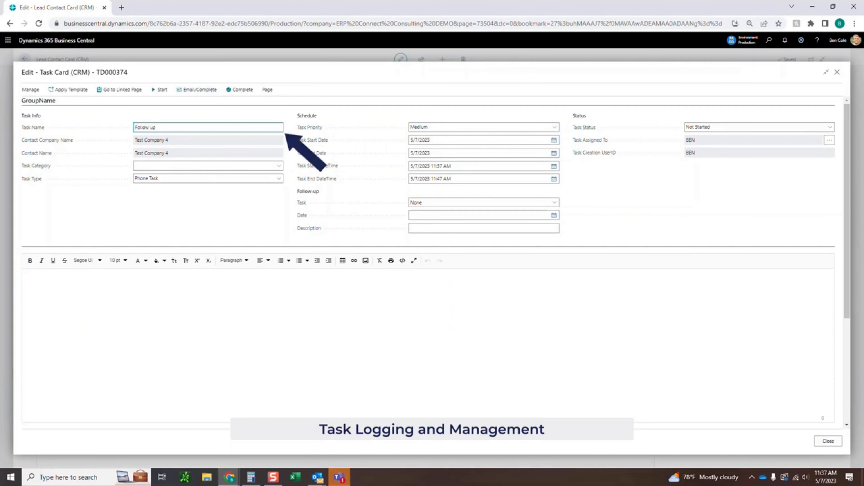
{"action": "type", "text": " with test cu"}
{"action": "type", "text": "mpany"}
{"action": "key", "text": "Tab"}
{"action": "key", "text": "Tab"}
{"action": "key", "text": "Tab"}
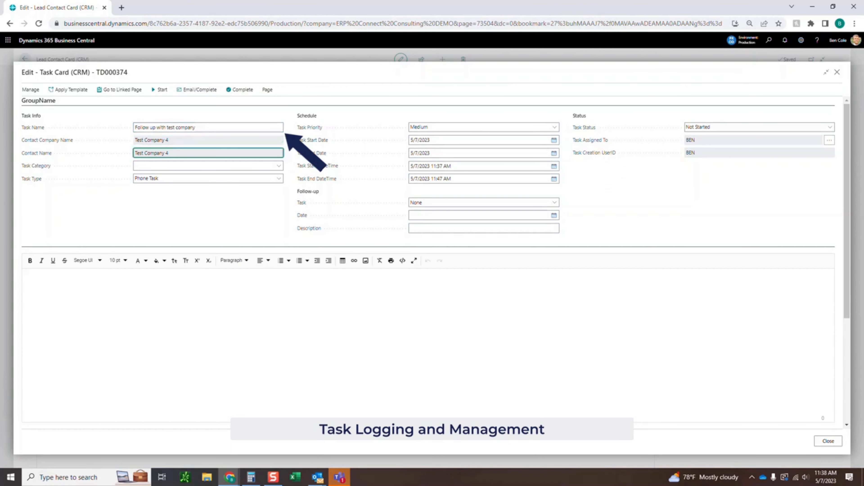
- Set the task category to FOLLOW UP and check the task type options, keeping Phone Task
{"action": "left_click", "coordinate": [279, 166]}
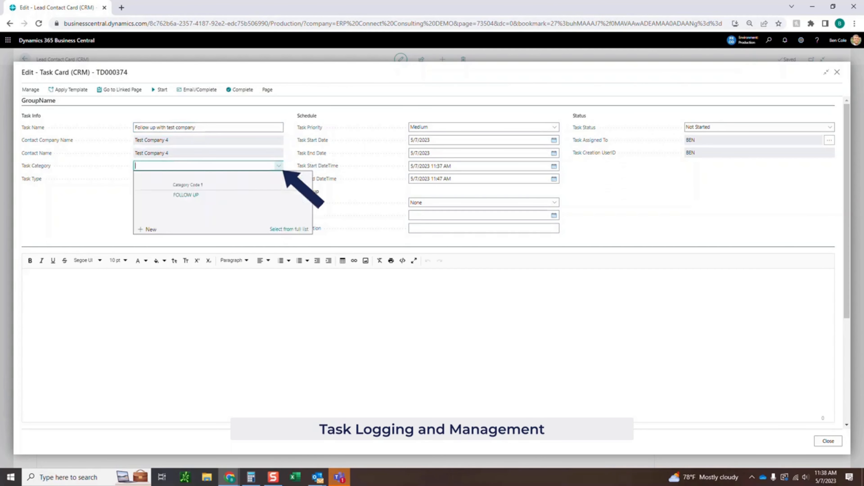
{"action": "left_click", "coordinate": [185, 195]}
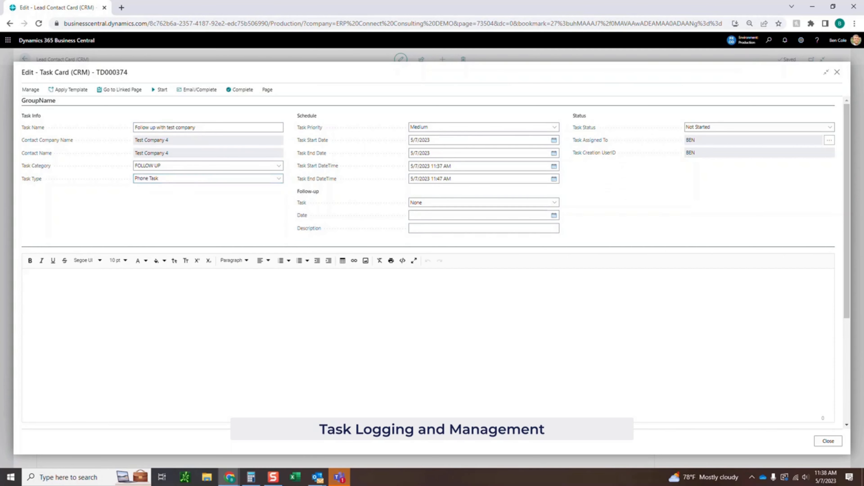
{"action": "left_click", "coordinate": [279, 179]}
{"action": "left_click", "coordinate": [279, 181]}
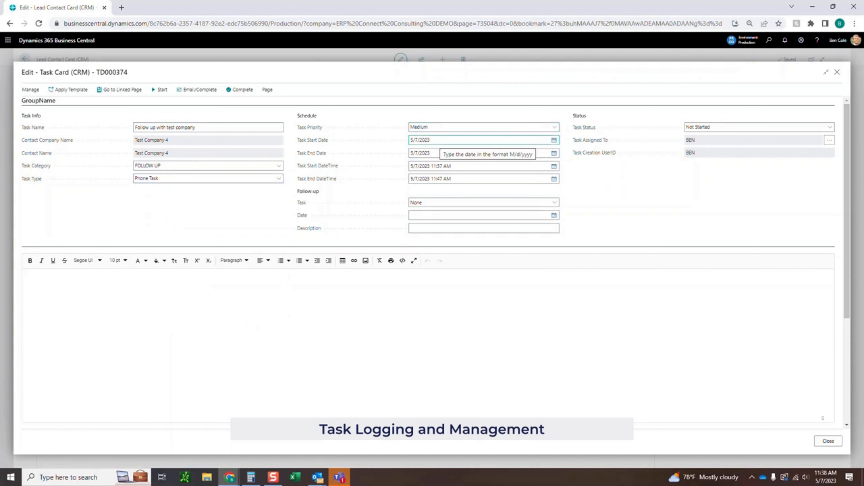
- Set the task's start and end dates to 5/10/2023 and close the task card
{"action": "left_click", "coordinate": [554, 140]}
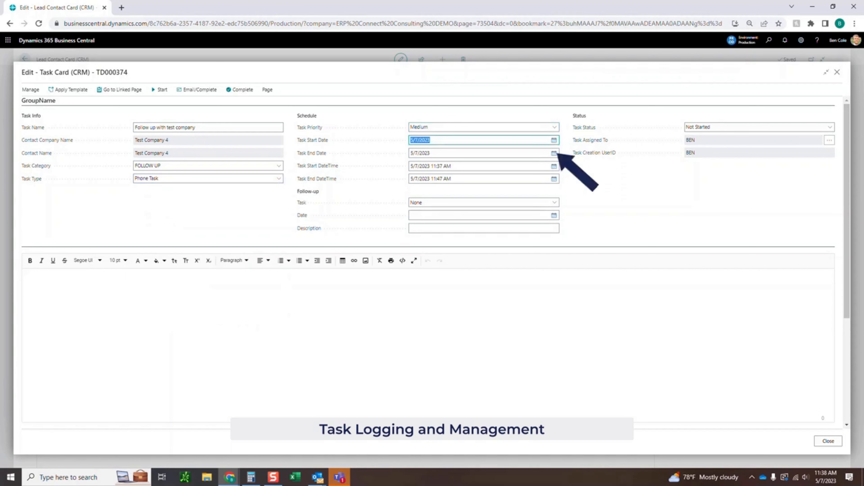
{"action": "type", "text": "5/10"}
{"action": "key", "text": "Tab"}
{"action": "type", "text": "5/10"}
{"action": "key", "text": "Tab"}
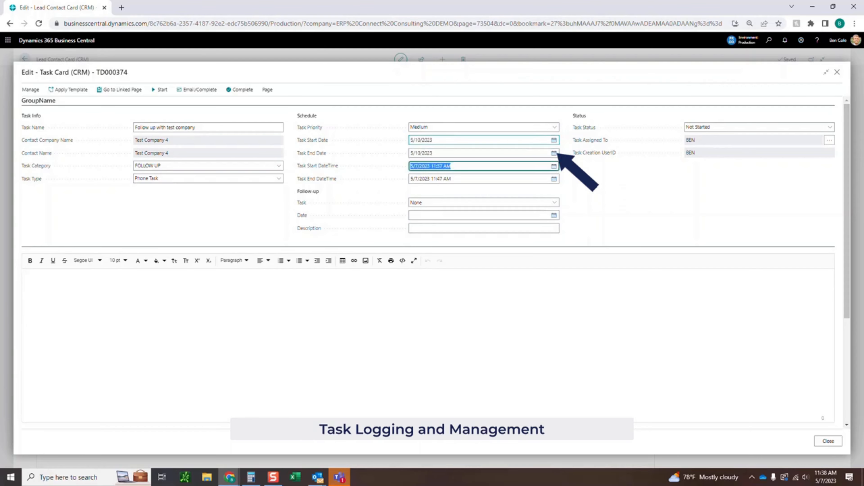
{"action": "key", "text": "Tab"}
{"action": "key", "text": "Tab"}
{"action": "key", "text": "Tab"}
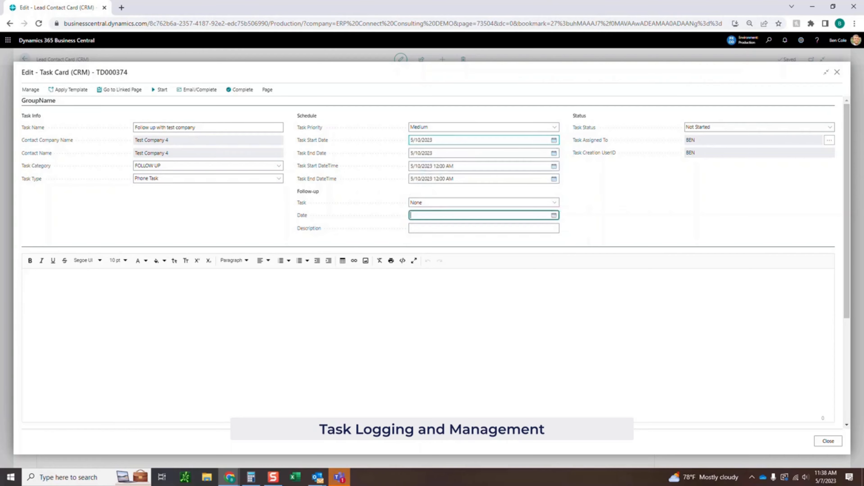
{"action": "key", "text": "Tab"}
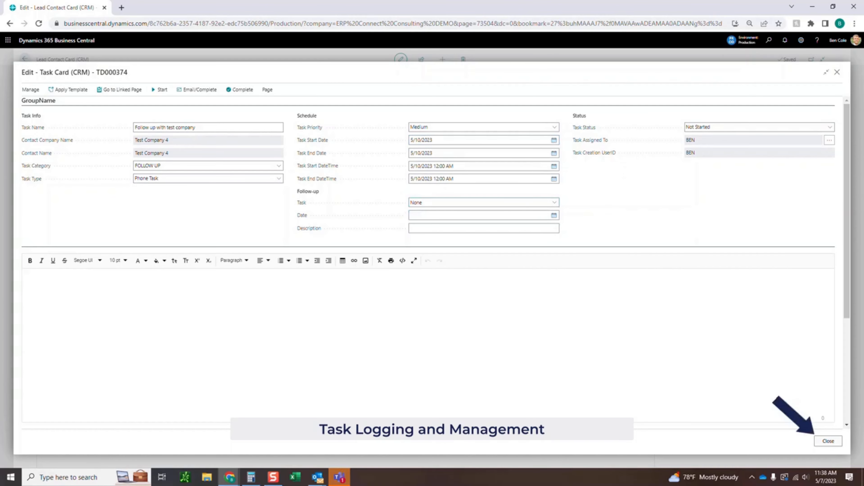
{"action": "left_click", "coordinate": [829, 441]}
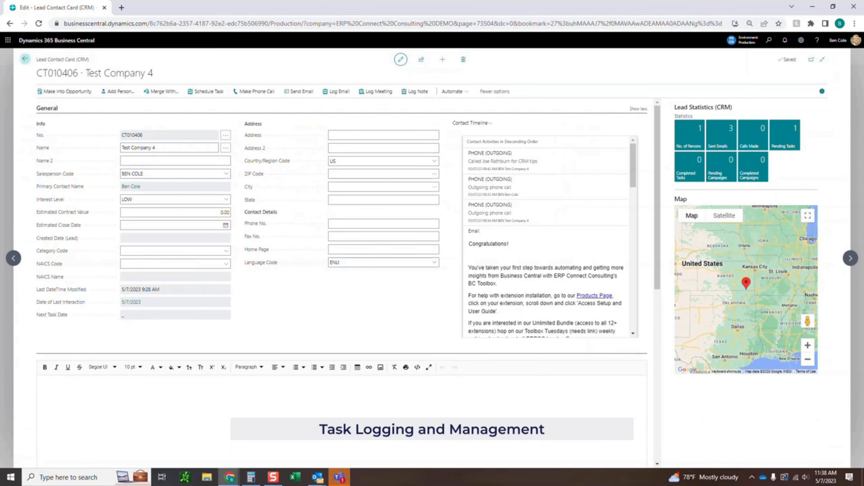
- Return to the role center and locate the Test Company 4 follow-up task among my open tasks
{"action": "left_click", "coordinate": [25, 59]}
{"action": "left_click", "coordinate": [26, 59]}
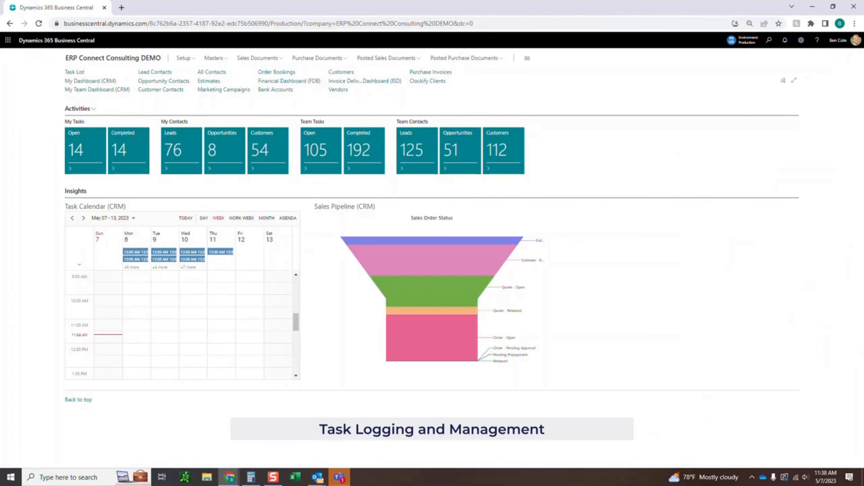
{"action": "left_click", "coordinate": [85, 150]}
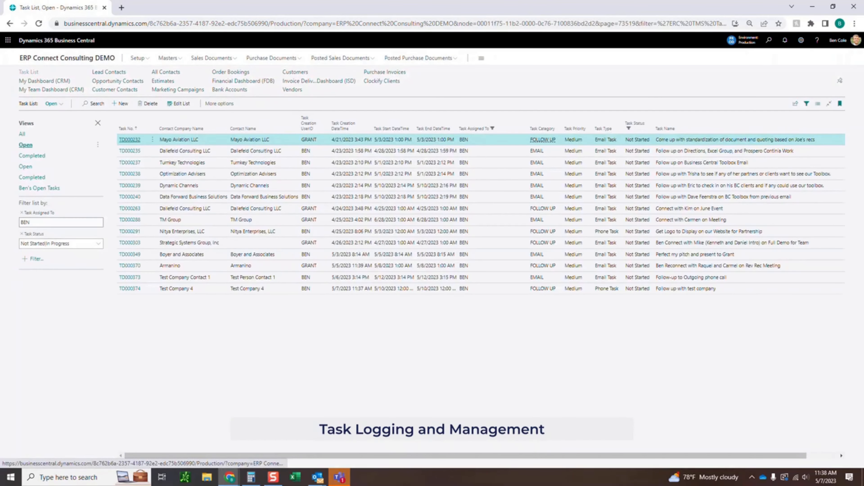
{"action": "left_click", "coordinate": [130, 288]}
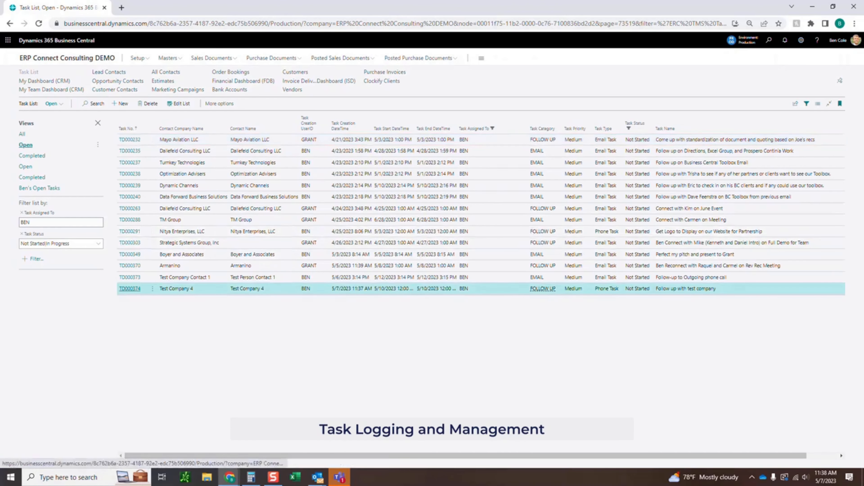
{"action": "left_click", "coordinate": [129, 289]}
{"action": "left_click", "coordinate": [24, 59]}
- Sort the open tasks by Task Category, open "Follow up with test company", and mark it as completed
{"action": "left_click", "coordinate": [542, 124]}
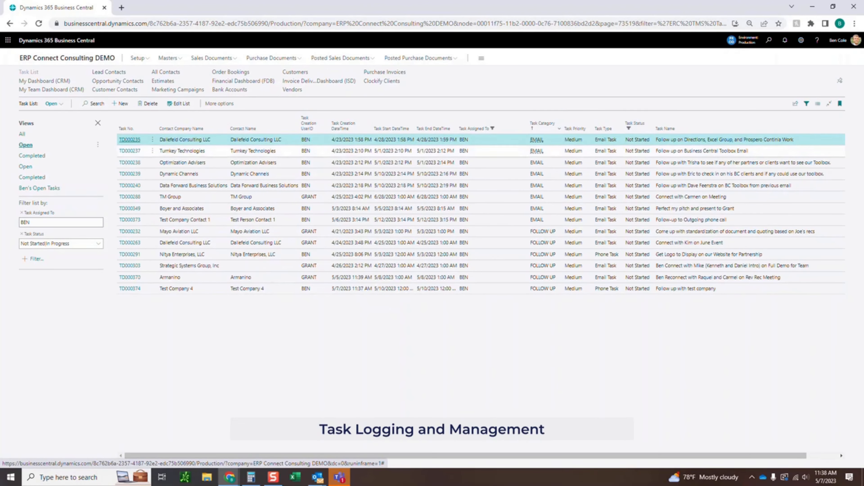
{"action": "left_click", "coordinate": [130, 288]}
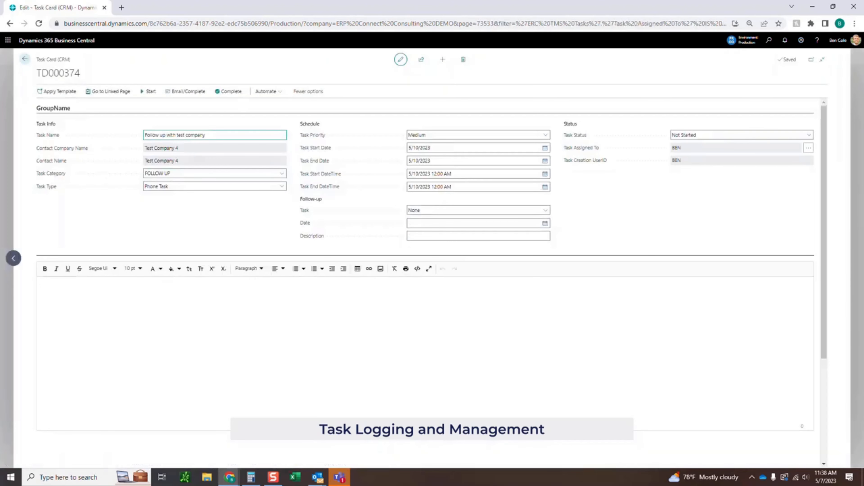
{"action": "left_click", "coordinate": [450, 161]}
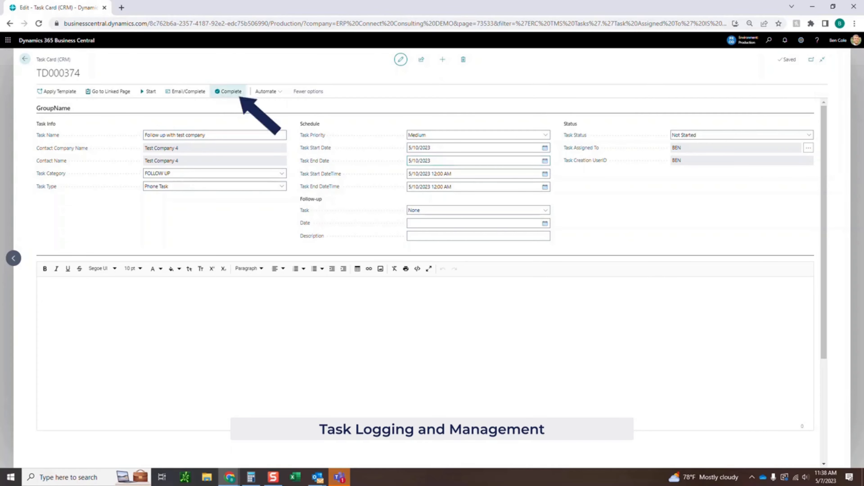
{"action": "left_click", "coordinate": [229, 91]}
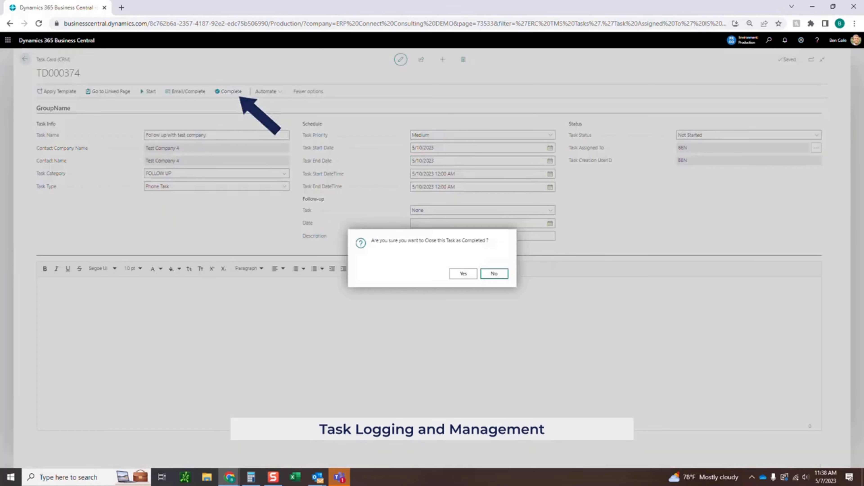
{"action": "left_click", "coordinate": [463, 274]}
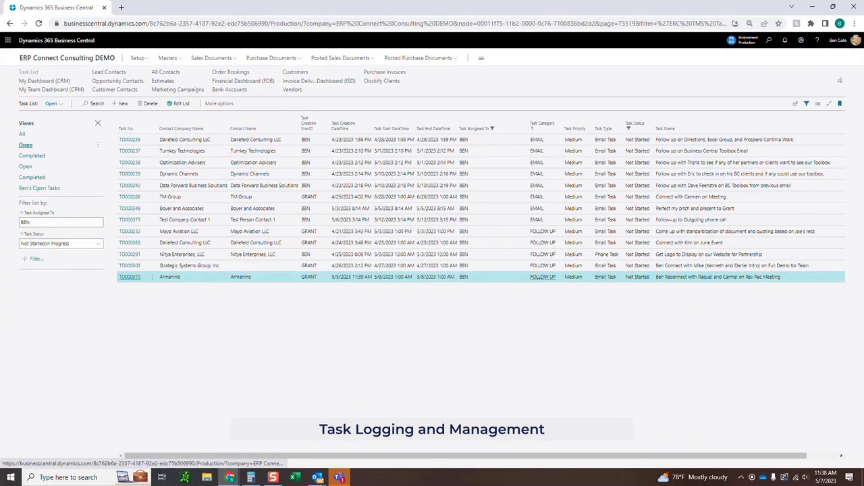
- Return to the role center and show the Task Calendar as an agenda, ending back on the week view
{"action": "left_click", "coordinate": [67, 58]}
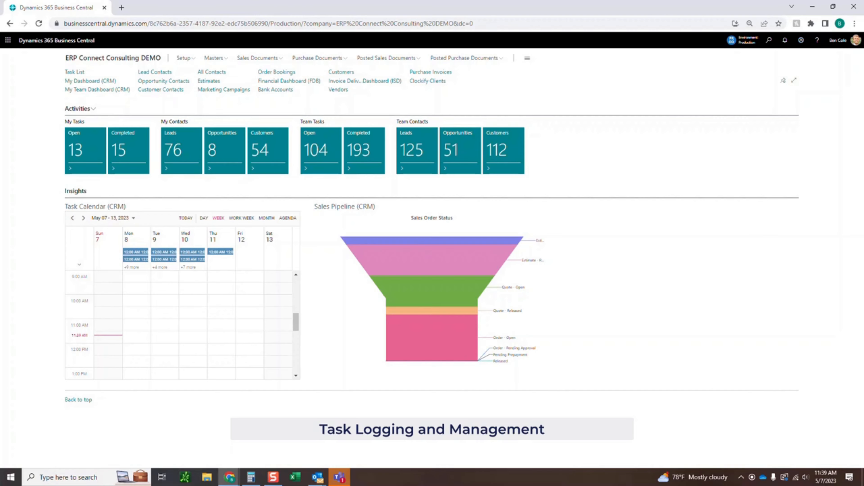
{"action": "left_click", "coordinate": [288, 218]}
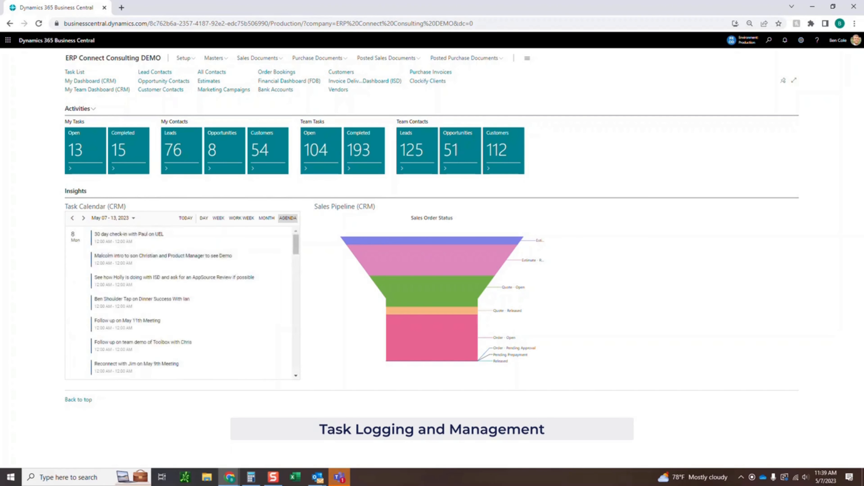
{"action": "left_click", "coordinate": [218, 219]}
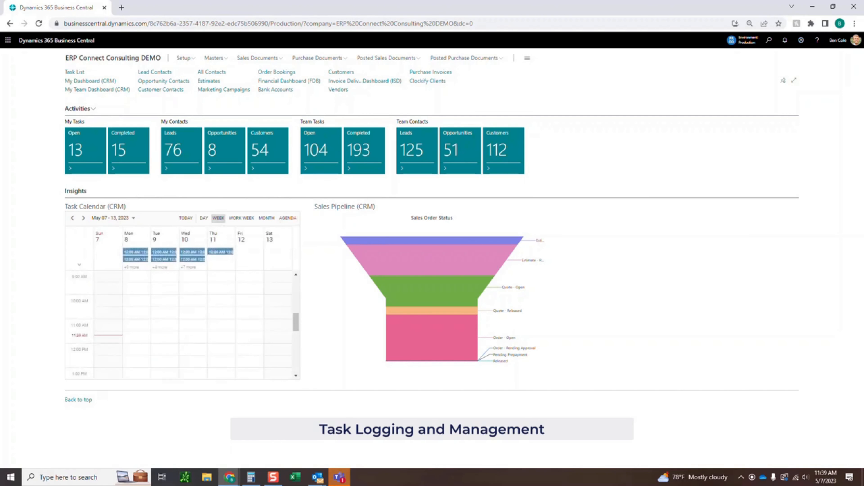
- Open the "Follow-up to Outgoing phone call" task from my open tasks and set its follow-up task to Phone
{"action": "left_click", "coordinate": [85, 150]}
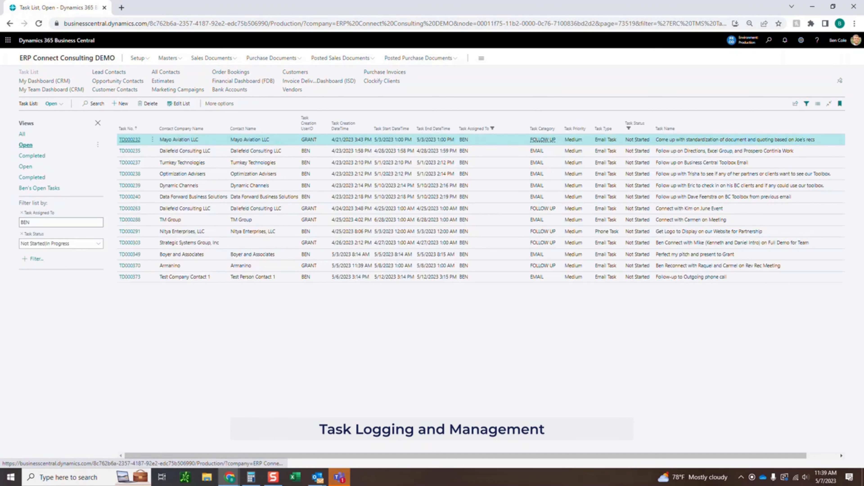
{"action": "left_click", "coordinate": [129, 277]}
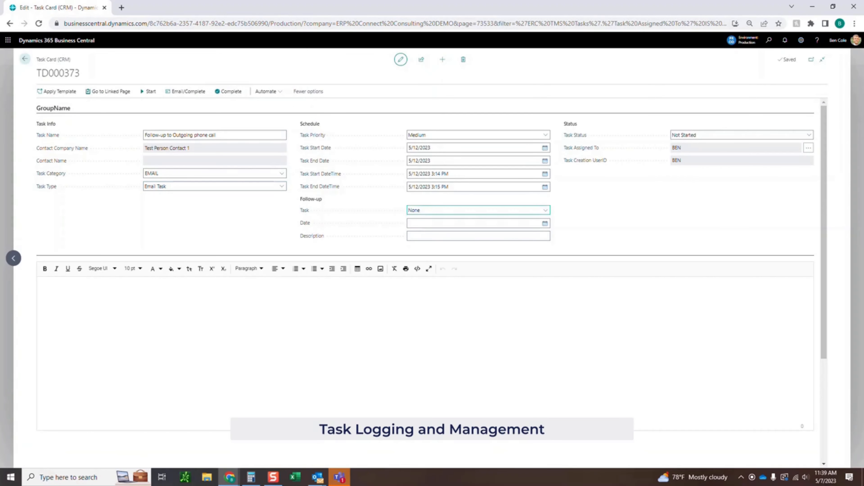
{"action": "left_click", "coordinate": [546, 211]}
{"action": "left_click", "coordinate": [585, 211]}
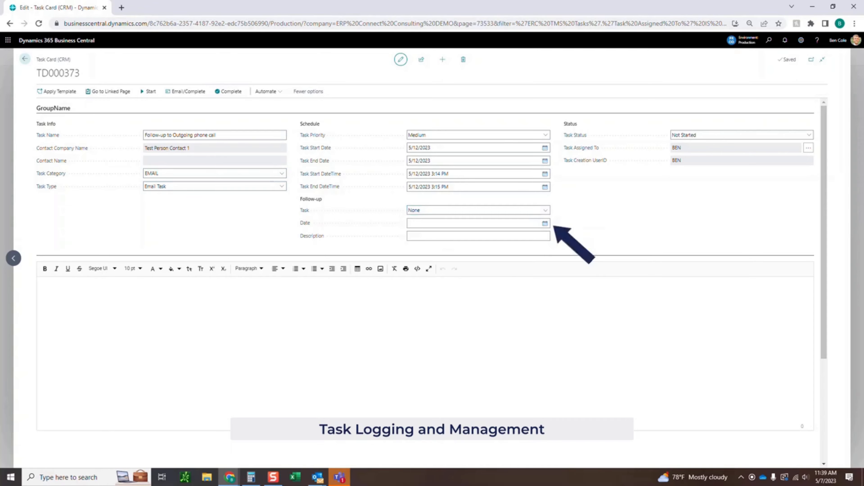
{"action": "left_click", "coordinate": [477, 210]}
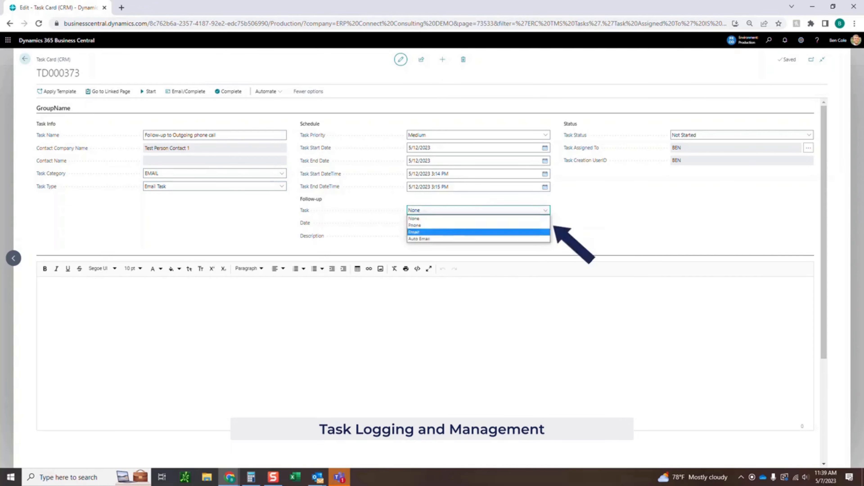
{"action": "left_click", "coordinate": [575, 238]}
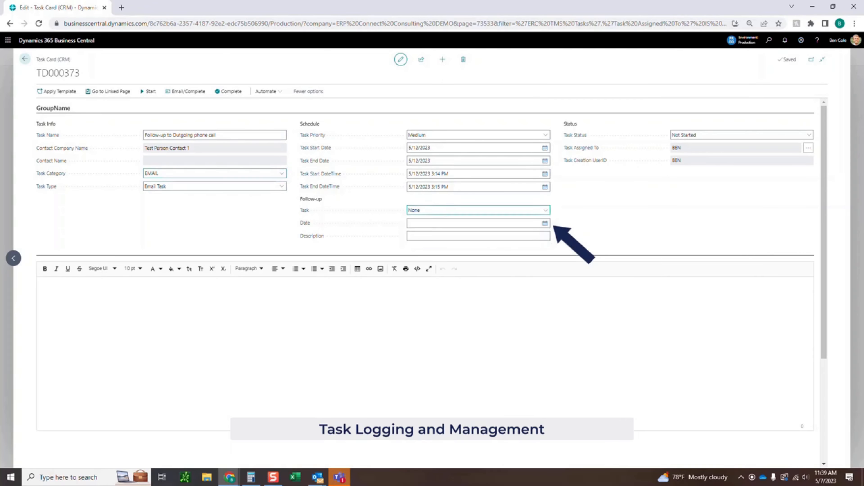
{"action": "left_click", "coordinate": [479, 210]}
{"action": "left_click", "coordinate": [479, 225]}
- Set the follow-up date of the outgoing phone call task to 5/15/2023
{"action": "left_click", "coordinate": [545, 223]}
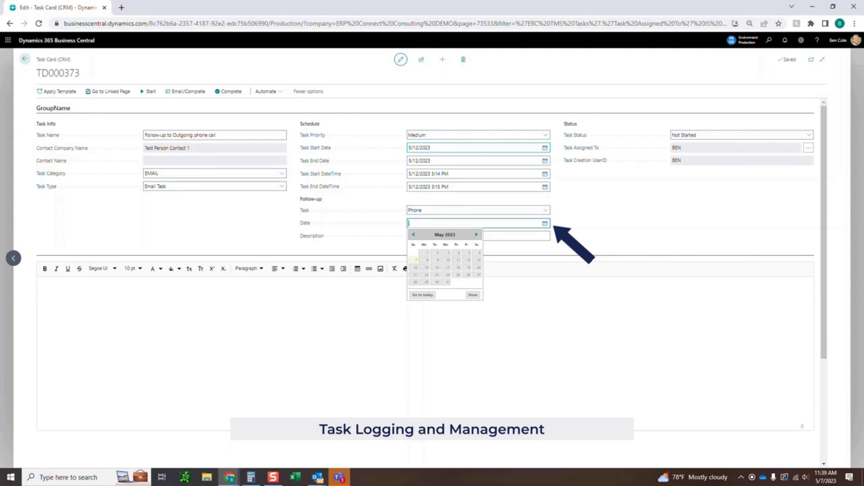
{"action": "left_click", "coordinate": [473, 148]}
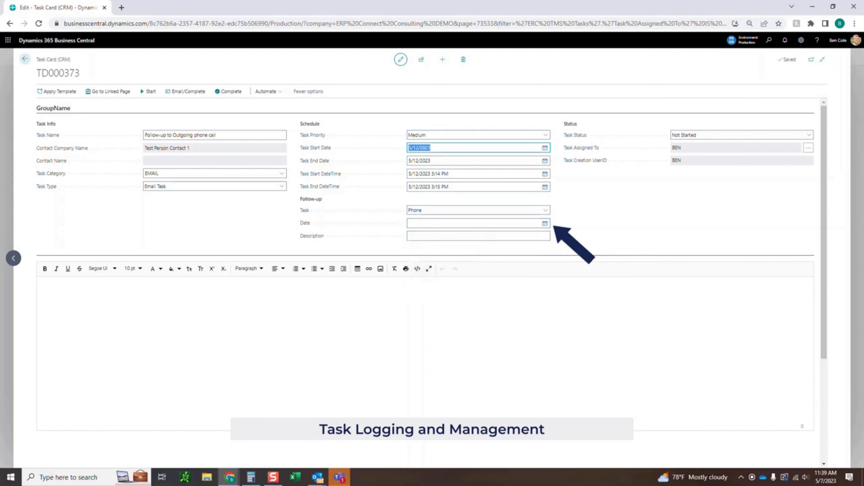
{"action": "key", "text": "Tab"}
{"action": "key", "text": "Tab"}
{"action": "key", "text": "Tab"}
{"action": "key", "text": "Tab"}
{"action": "key", "text": "Tab"}
{"action": "key", "text": "Tab"}
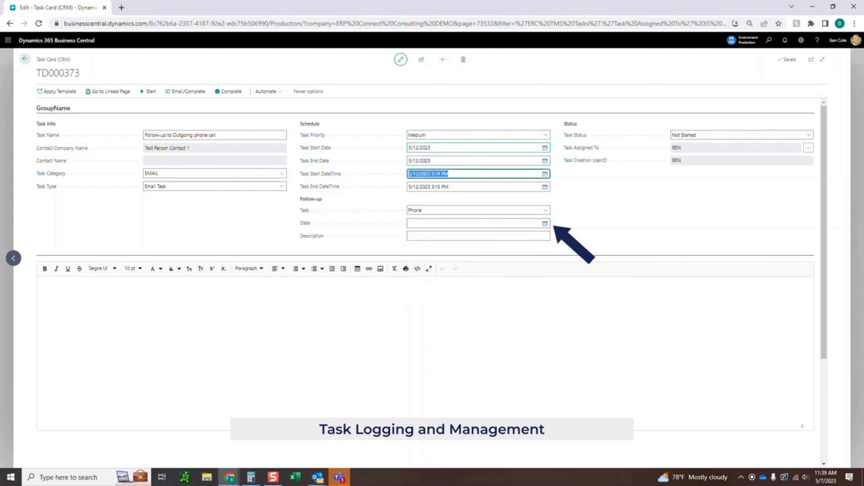
{"action": "key", "text": "shift+Tab"}
{"action": "type", "text": "5/"}
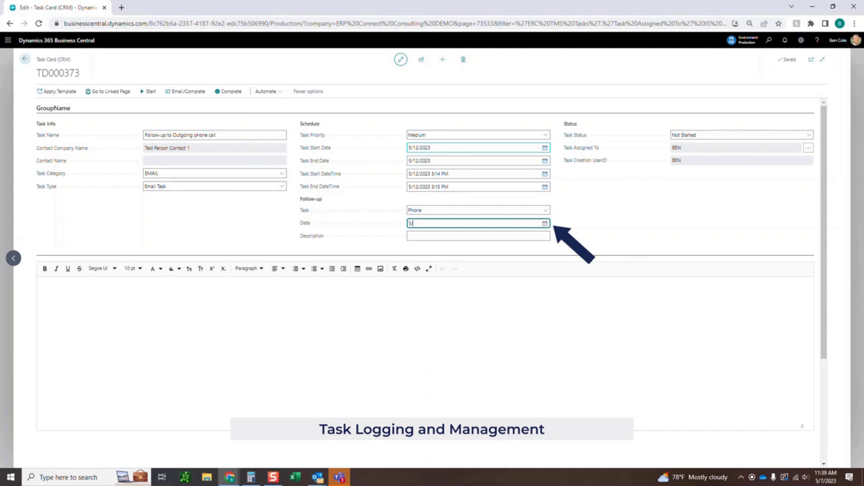
{"action": "type", "text": "15/2023"}
{"action": "key", "text": "Tab"}
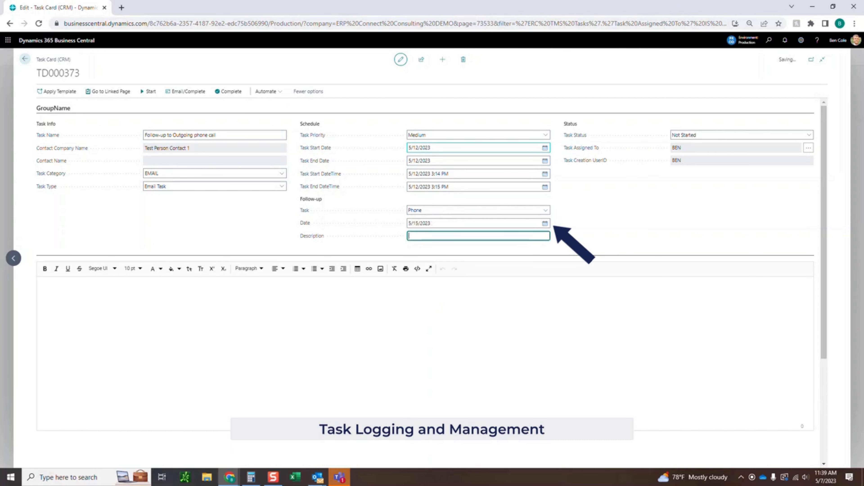
- Enter "Follow up via phone call with contact 1" as the follow-up description of the outgoing phone call task
{"action": "type", "text": "Follow"}
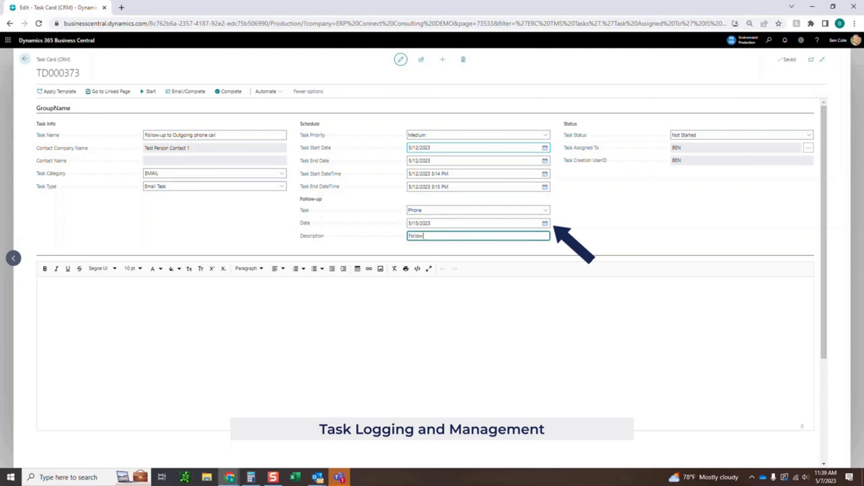
{"action": "type", "text": " up via phone call with contact 1"}
{"action": "key", "text": "Tab"}
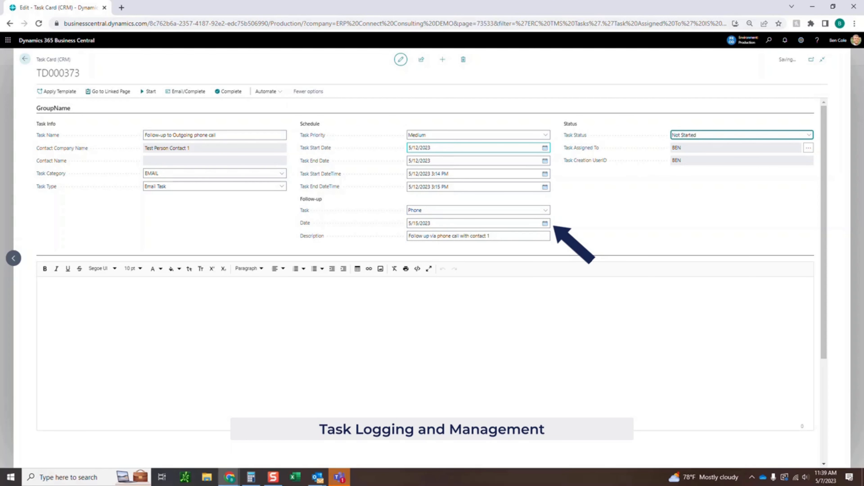
- Look over the task's notes and checklist, and close the task as completed
{"action": "left_click", "coordinate": [306, 358]}
{"action": "scroll", "coordinate": [307, 359], "scroll_direction": "down", "scroll_amount": 4}
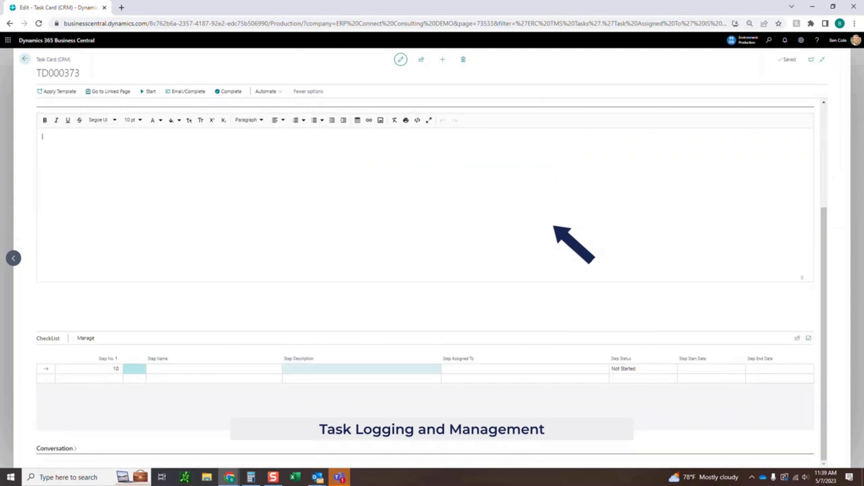
{"action": "scroll", "coordinate": [425, 259], "scroll_direction": "up", "scroll_amount": 4}
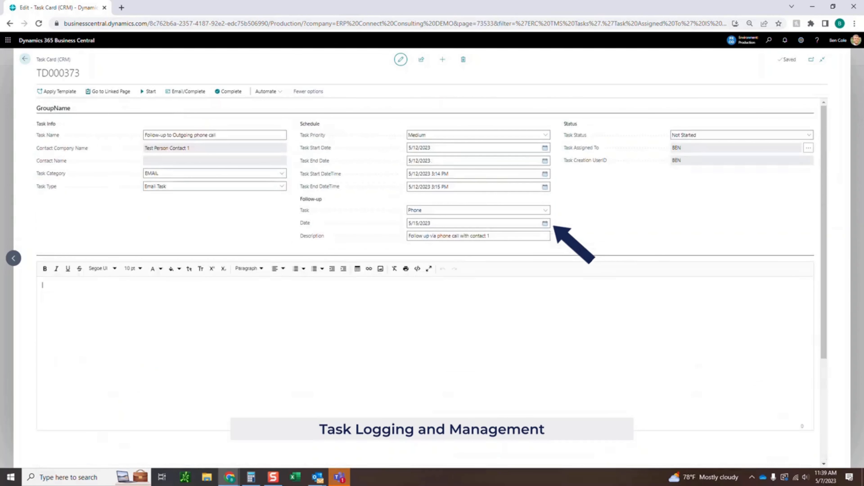
{"action": "left_click", "coordinate": [228, 91]}
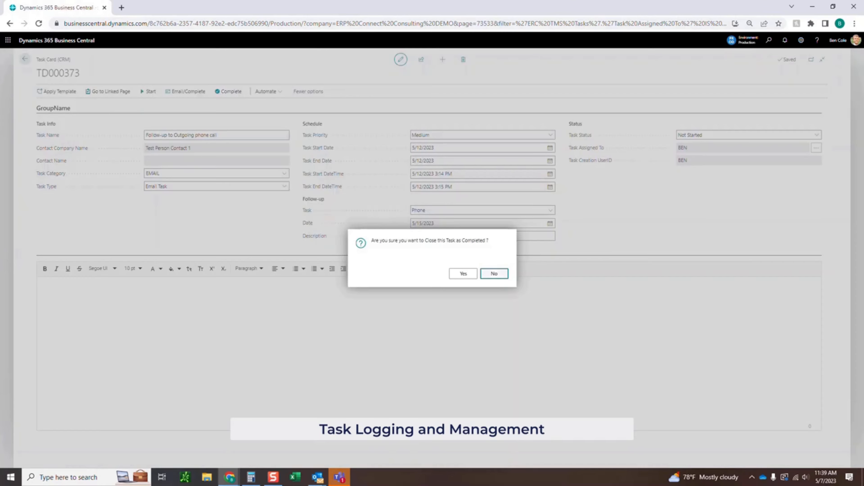
{"action": "left_click", "coordinate": [463, 273]}
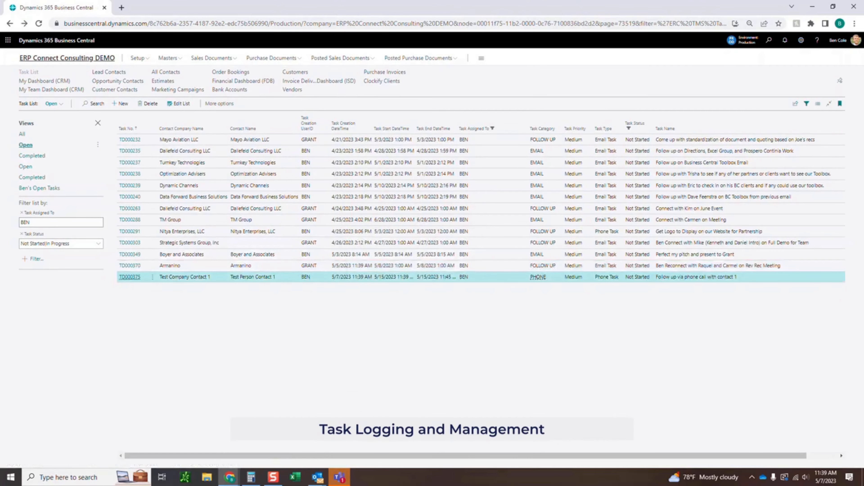
- Return to the role center, open "Follow up via phone call with contact 1" from my open tasks, and check its task name
{"action": "left_click", "coordinate": [67, 58]}
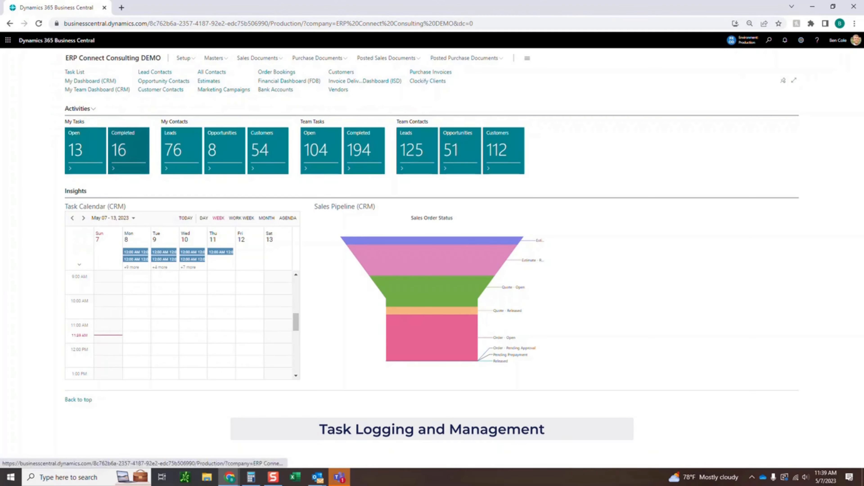
{"action": "left_click", "coordinate": [86, 150]}
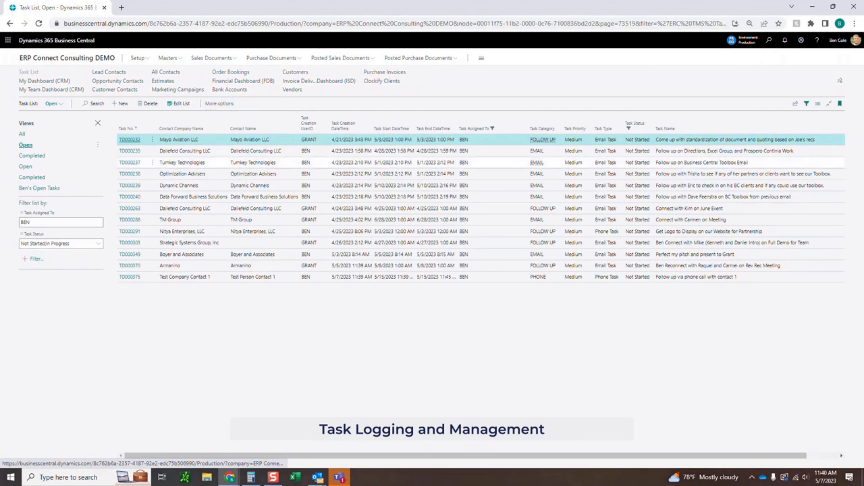
{"action": "right_click", "coordinate": [127, 279]}
{"action": "left_click", "coordinate": [128, 278]}
{"action": "left_click", "coordinate": [128, 278]}
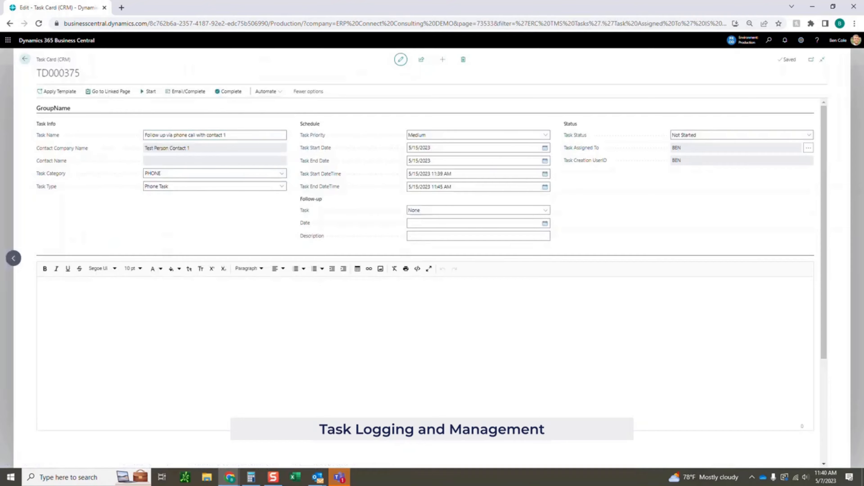
{"action": "left_click_drag", "start_coordinate": [228, 135], "coordinate": [145, 136]}
{"action": "left_click", "coordinate": [227, 135]}
{"action": "left_click_drag", "start_coordinate": [227, 135], "coordinate": [154, 135]}
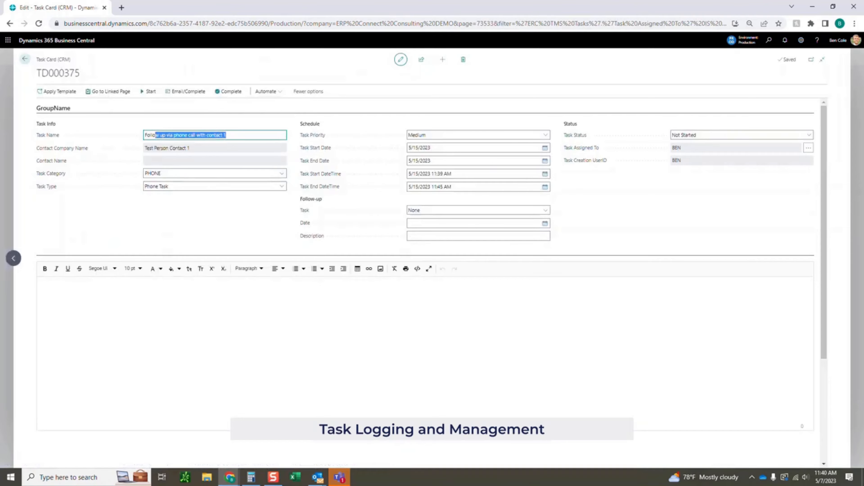
{"action": "left_click", "coordinate": [217, 221]}
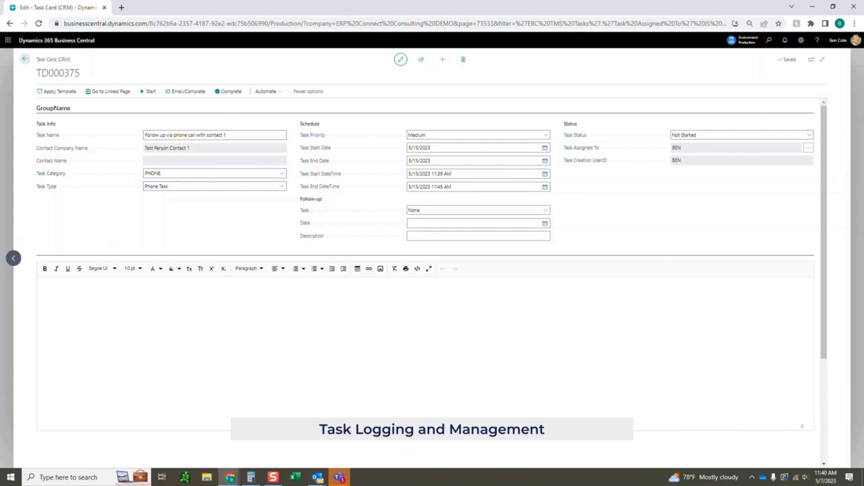